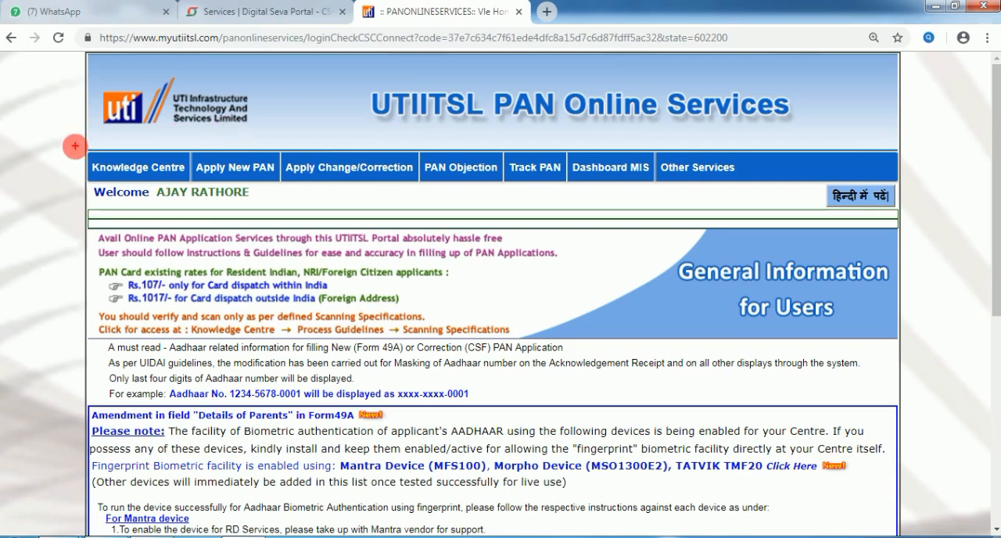
{"action": "left_click_drag", "start_coordinate": [75, 145], "coordinate": [909, 185]}
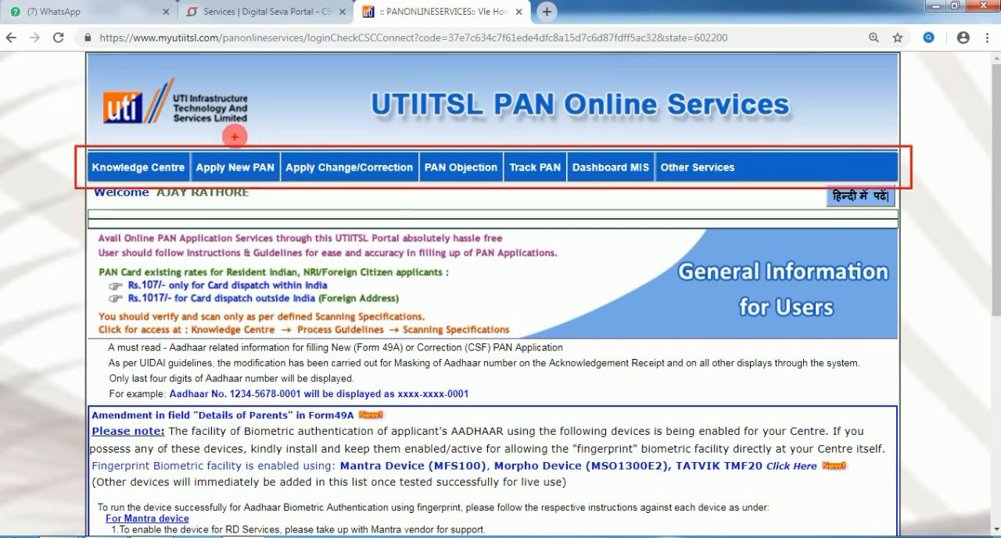
{"action": "left_click_drag", "start_coordinate": [230, 141], "coordinate": [230, 71]}
{"action": "left_click_drag", "start_coordinate": [244, 145], "coordinate": [250, 76]}
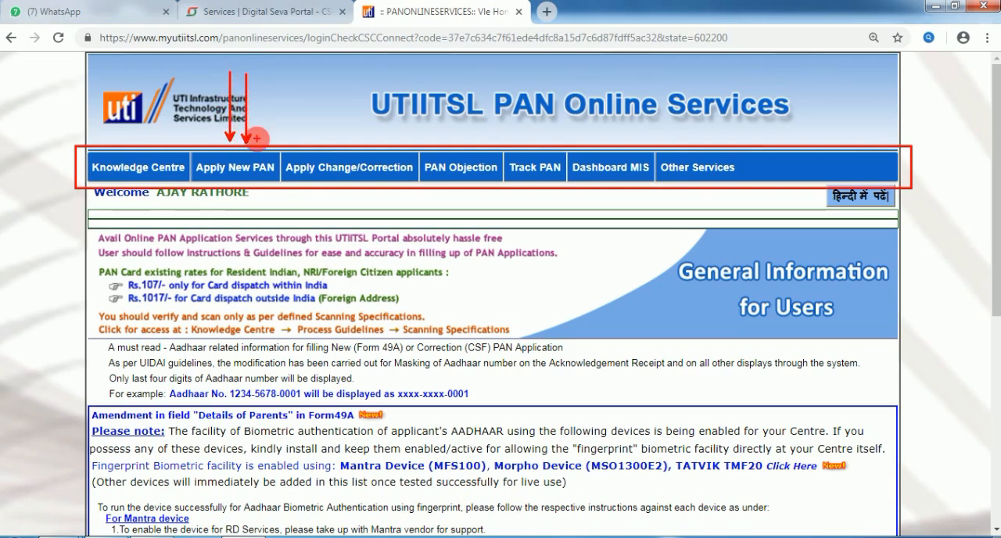
{"action": "left_click_drag", "start_coordinate": [256, 139], "coordinate": [259, 80]}
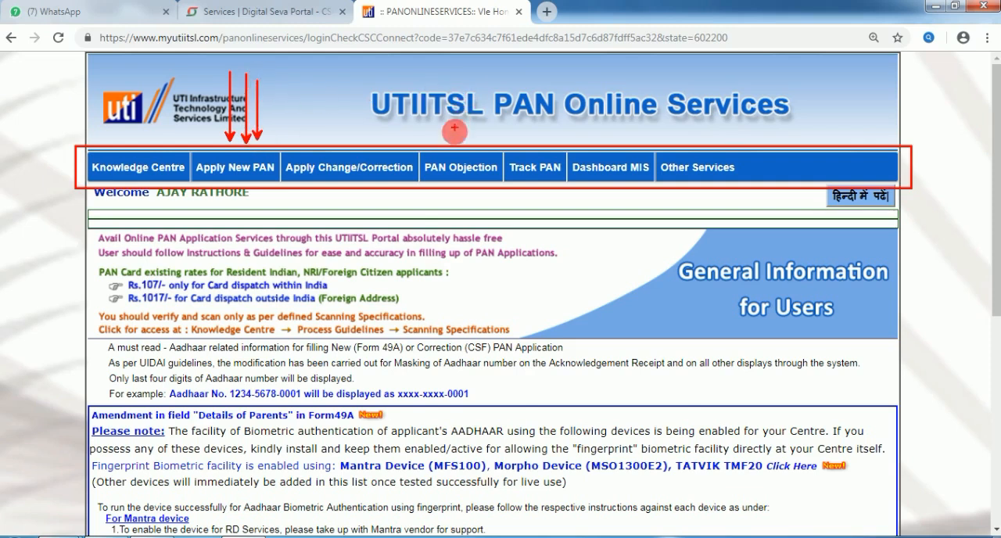
{"action": "left_click_drag", "start_coordinate": [452, 144], "coordinate": [452, 70]}
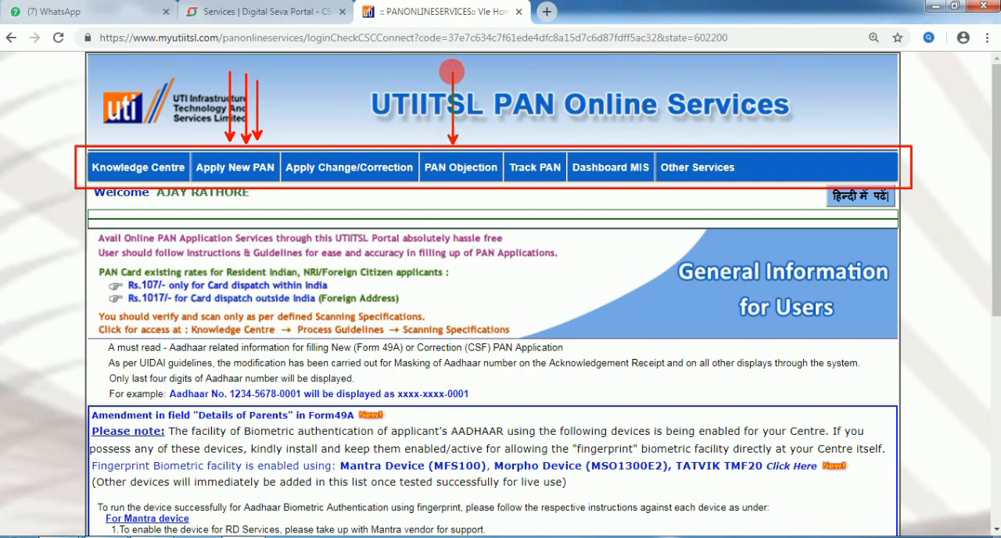
{"action": "left_click_drag", "start_coordinate": [464, 143], "coordinate": [465, 66]}
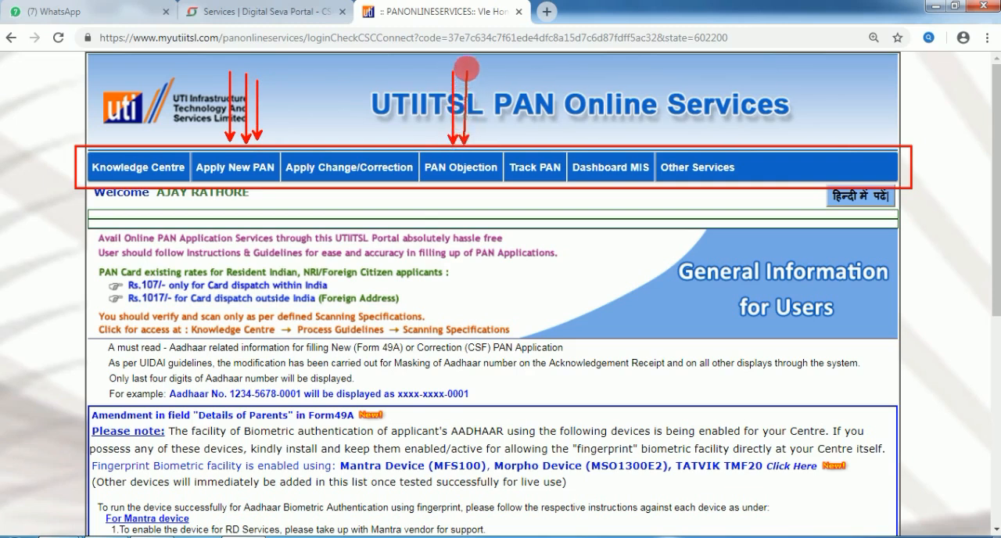
{"action": "left_click_drag", "start_coordinate": [476, 144], "coordinate": [476, 66]}
{"action": "left_click_drag", "start_coordinate": [443, 192], "coordinate": [464, 251]}
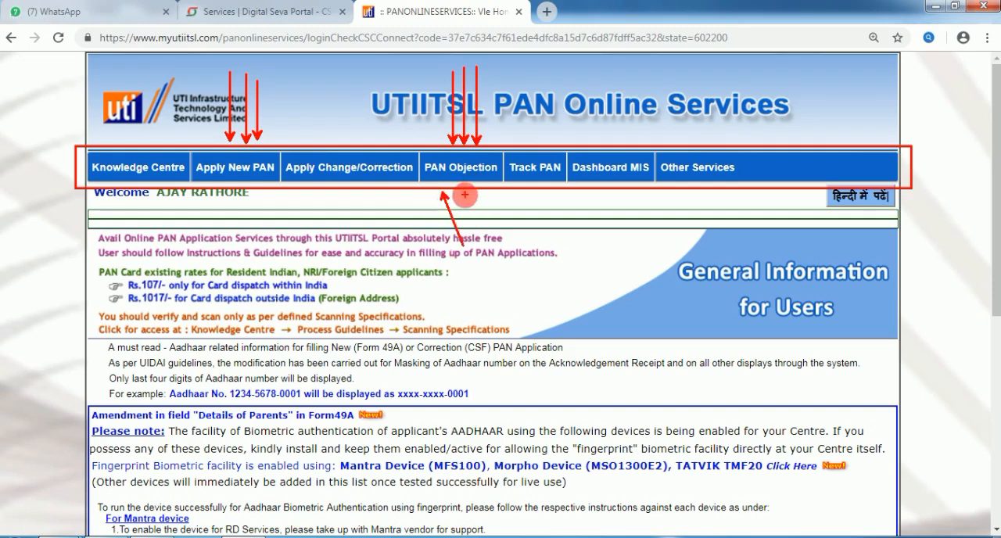
{"action": "left_click_drag", "start_coordinate": [484, 195], "coordinate": [466, 243]}
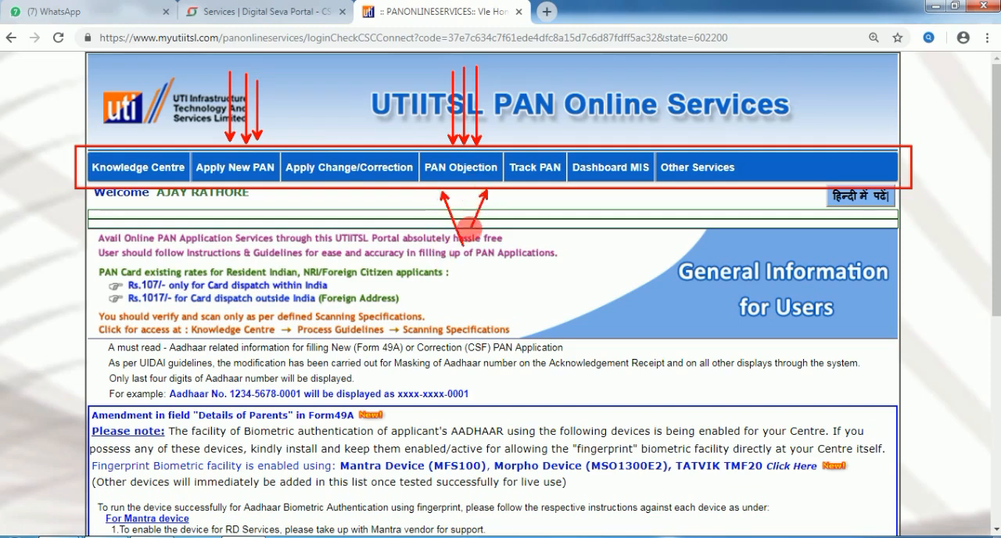
{"action": "left_click_drag", "start_coordinate": [465, 188], "coordinate": [463, 244]}
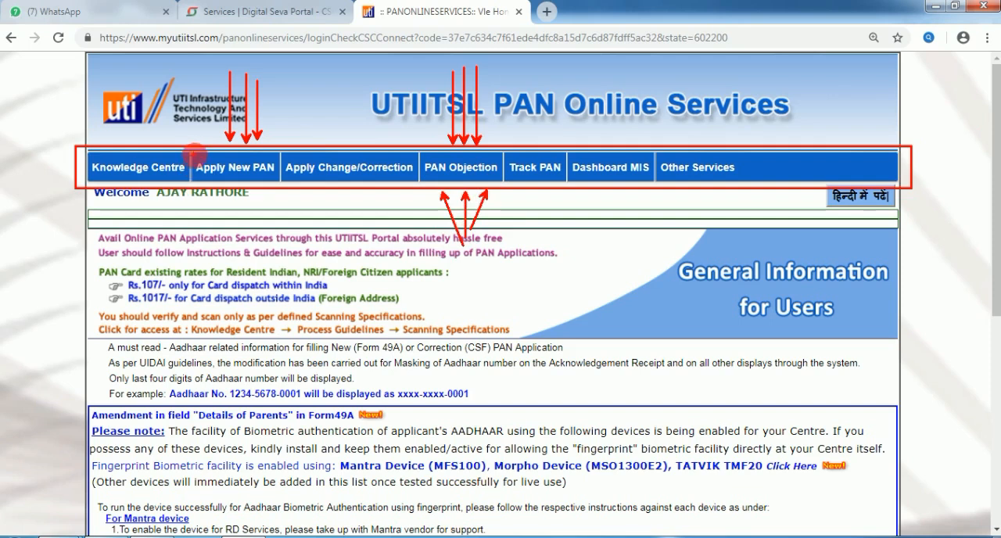
{"action": "mouse_move", "coordinate": [197, 139]}
{"action": "left_mouse_down"}
{"action": "mouse_move", "coordinate": [219, 205]}
{"action": "mouse_move", "coordinate": [285, 211]}
{"action": "mouse_move", "coordinate": [280, 203]}
{"action": "left_mouse_up"}
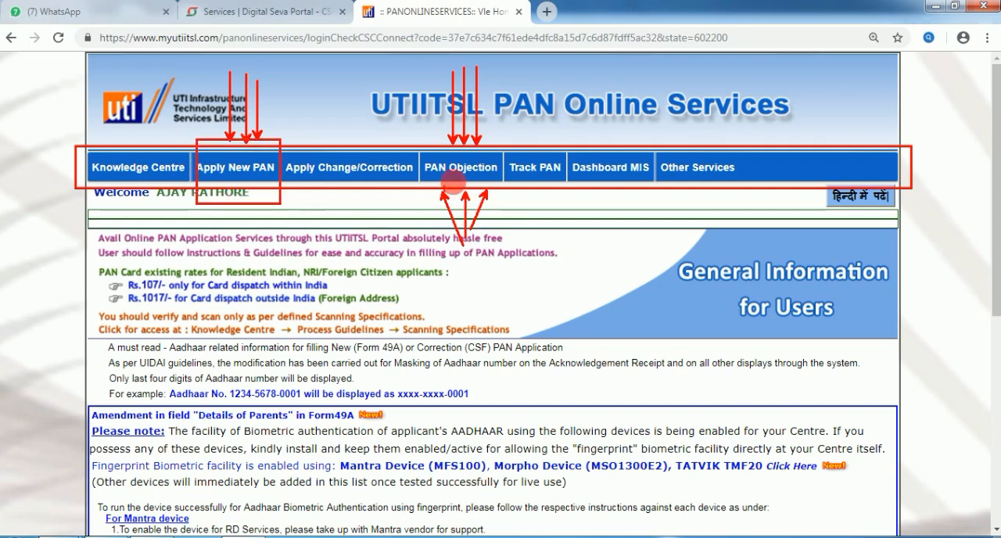
{"action": "left_click_drag", "start_coordinate": [419, 140], "coordinate": [499, 199]}
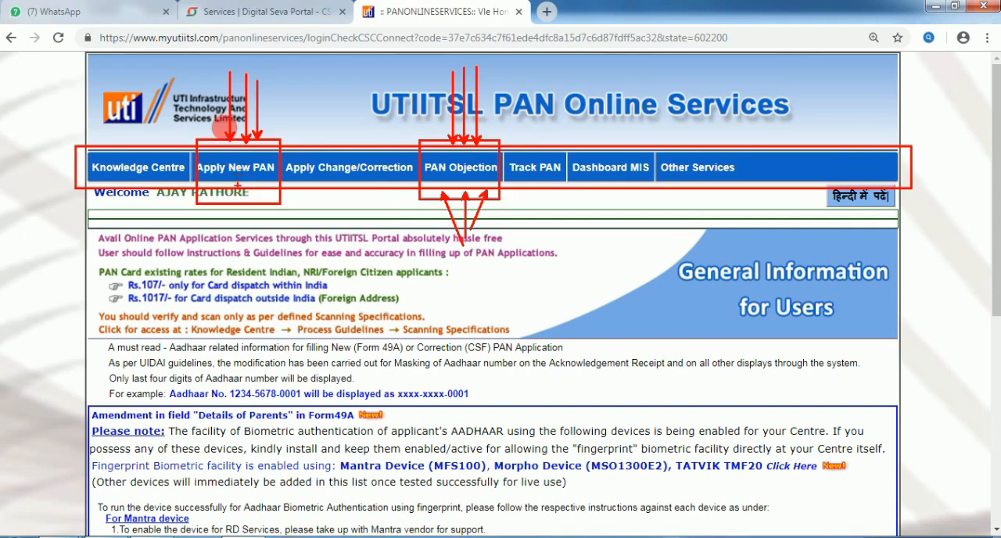
{"action": "key", "text": "Escape"}
Step: Open the Upload Document page for new PAN applications
{"action": "mouse_move", "coordinate": [227, 168]}
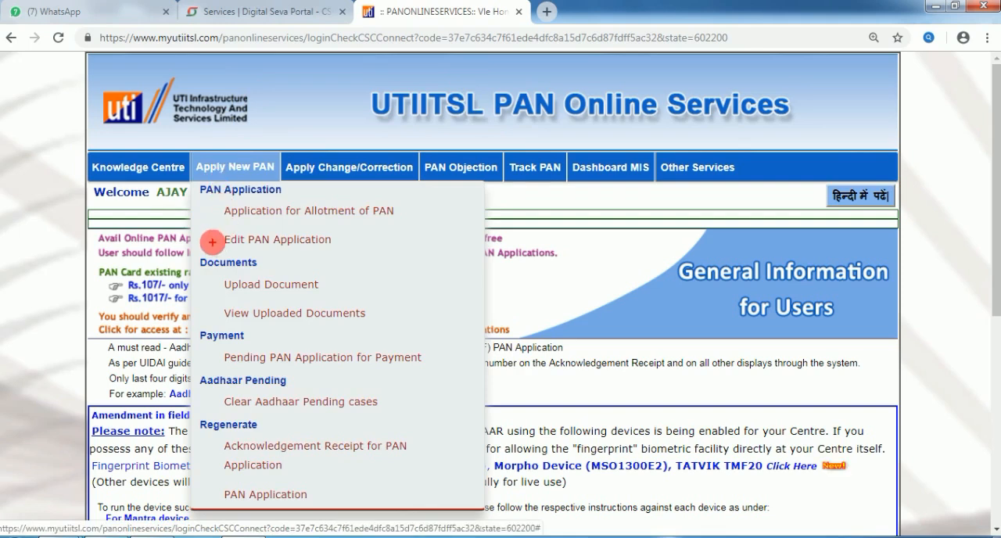
{"action": "mouse_move", "coordinate": [213, 226]}
{"action": "left_mouse_down"}
{"action": "mouse_move", "coordinate": [235, 247]}
{"action": "mouse_move", "coordinate": [356, 252]}
{"action": "left_mouse_up"}
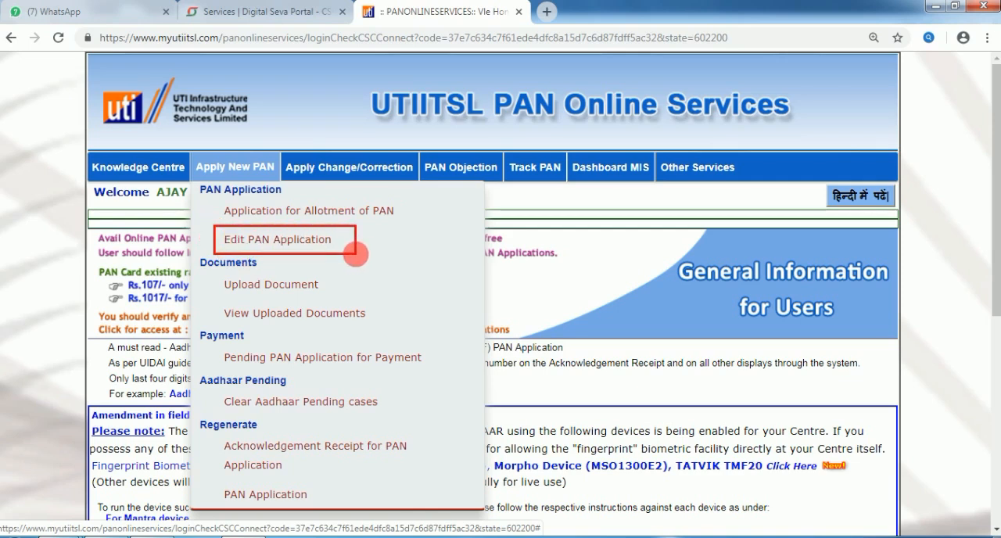
{"action": "left_click_drag", "start_coordinate": [363, 240], "coordinate": [417, 241]}
{"action": "left_click_drag", "start_coordinate": [209, 239], "coordinate": [113, 241]}
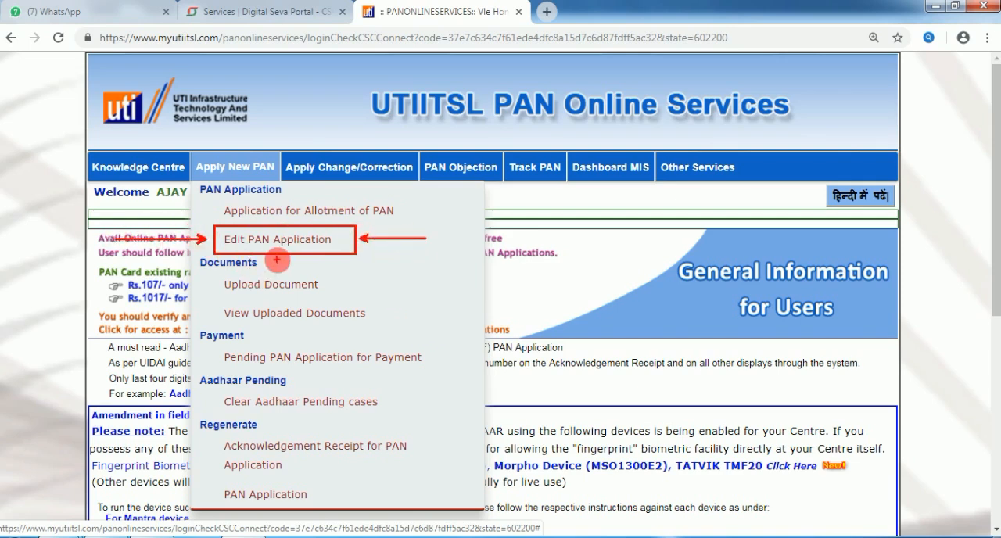
{"action": "left_click_drag", "start_coordinate": [277, 301], "coordinate": [278, 189]}
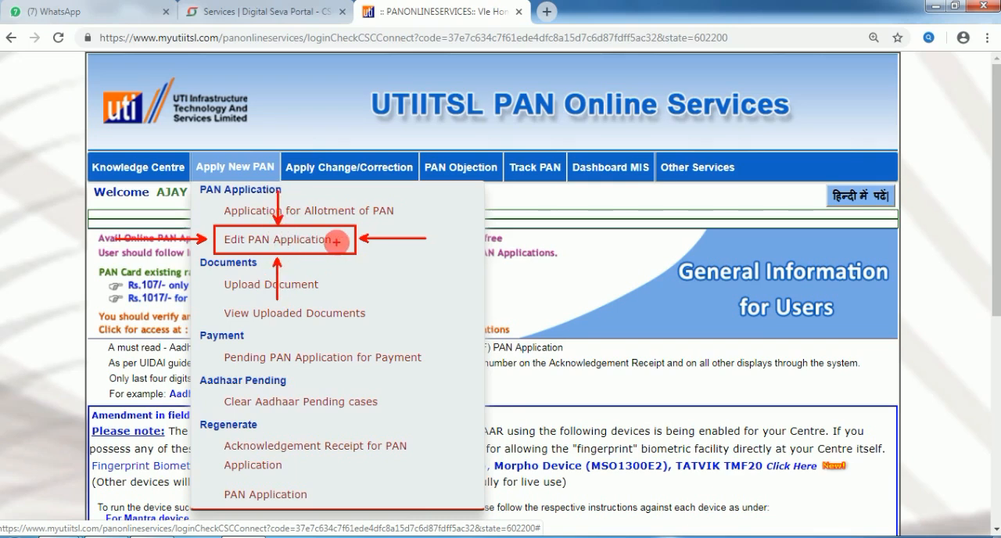
{"action": "key", "text": "Escape"}
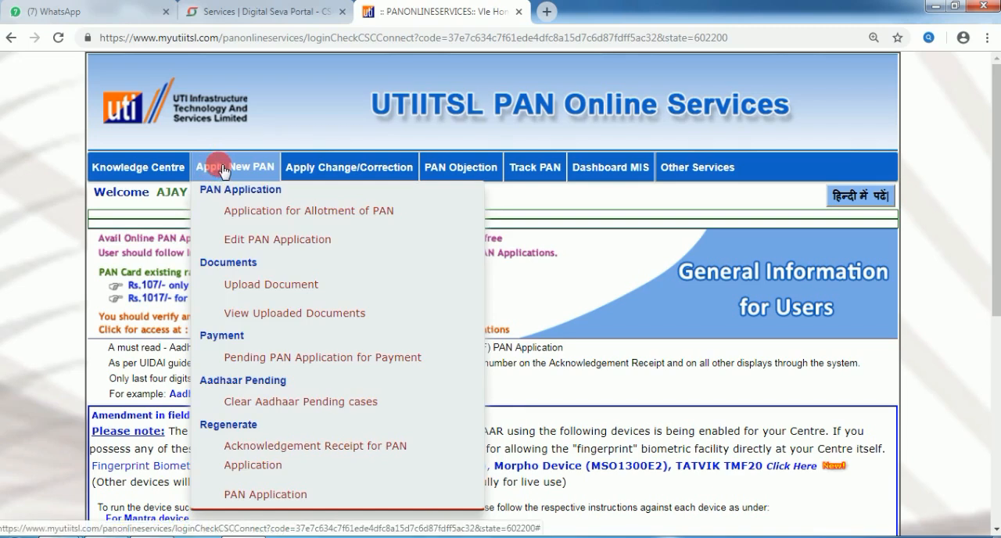
{"action": "mouse_move", "coordinate": [216, 273]}
{"action": "left_mouse_down"}
{"action": "mouse_move", "coordinate": [261, 295]}
{"action": "mouse_move", "coordinate": [337, 298]}
{"action": "mouse_move", "coordinate": [376, 268]}
{"action": "left_mouse_up"}
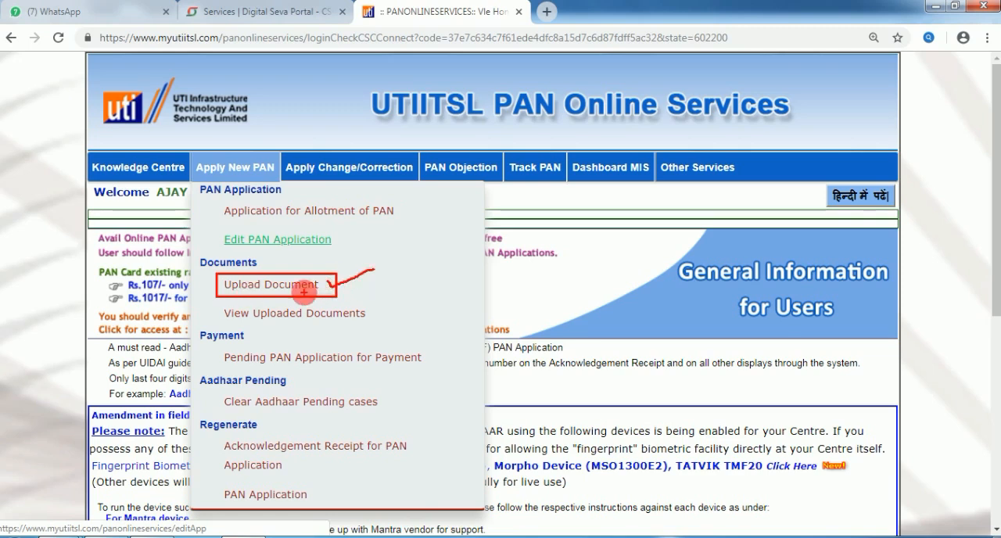
{"action": "left_click", "coordinate": [296, 288]}
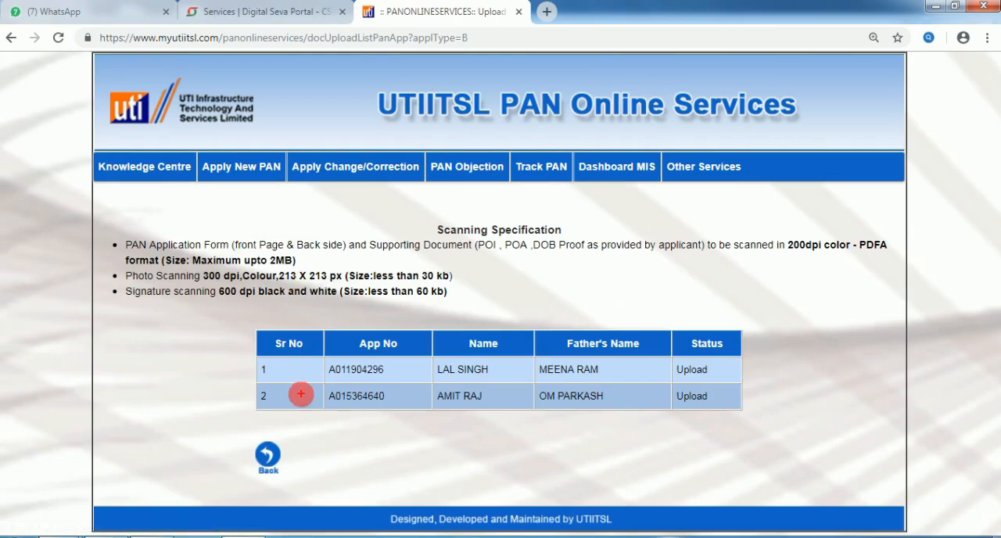
Step: Copy the application number from the second row of the pending upload list
{"action": "mouse_move", "coordinate": [248, 381]}
{"action": "left_mouse_down"}
{"action": "mouse_move", "coordinate": [425, 402]}
{"action": "mouse_move", "coordinate": [743, 405]}
{"action": "mouse_move", "coordinate": [756, 413]}
{"action": "left_mouse_up"}
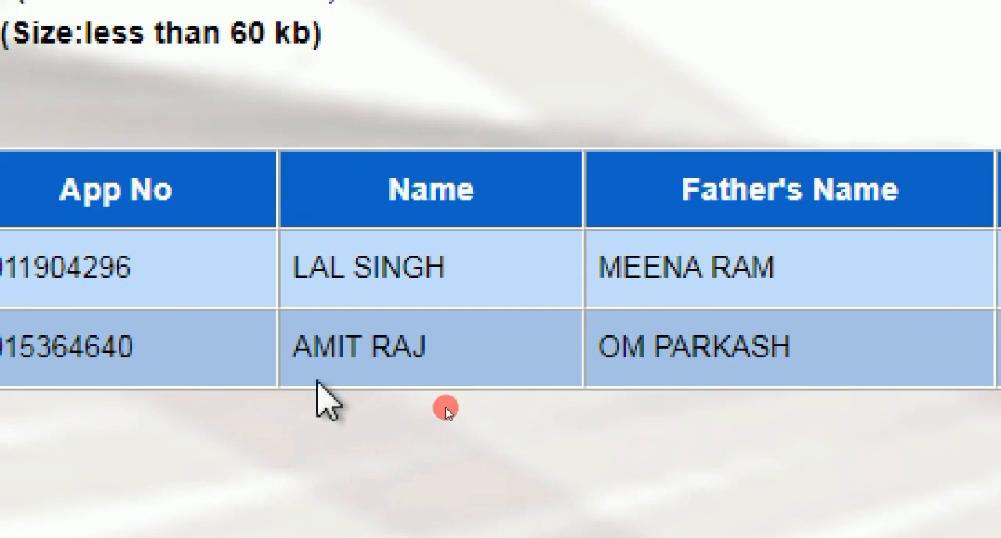
{"action": "left_click_drag", "start_coordinate": [196, 320], "coordinate": [215, 367]}
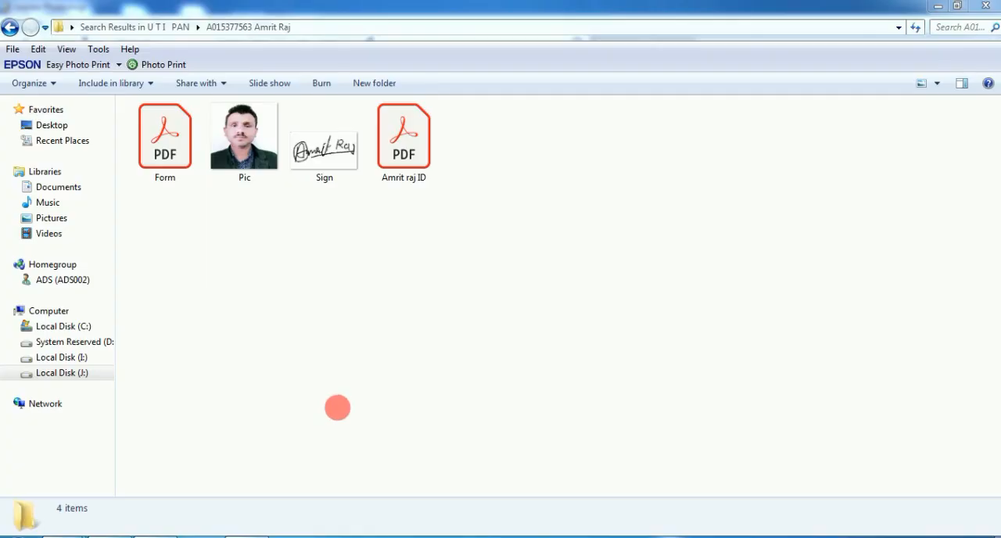
{"action": "double_click", "coordinate": [404, 149]}
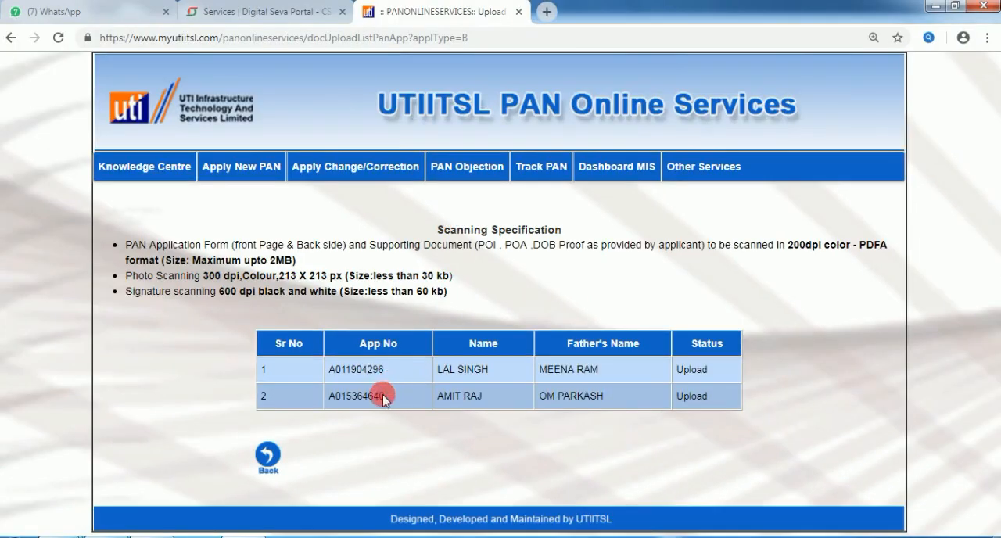
{"action": "left_click_drag", "start_coordinate": [335, 402], "coordinate": [389, 397]}
{"action": "right_click", "coordinate": [381, 401]}
{"action": "left_click", "coordinate": [398, 407]}
Step: Open the Edit PAN Application page in a new tab and submit the copied application number
{"action": "mouse_move", "coordinate": [237, 165]}
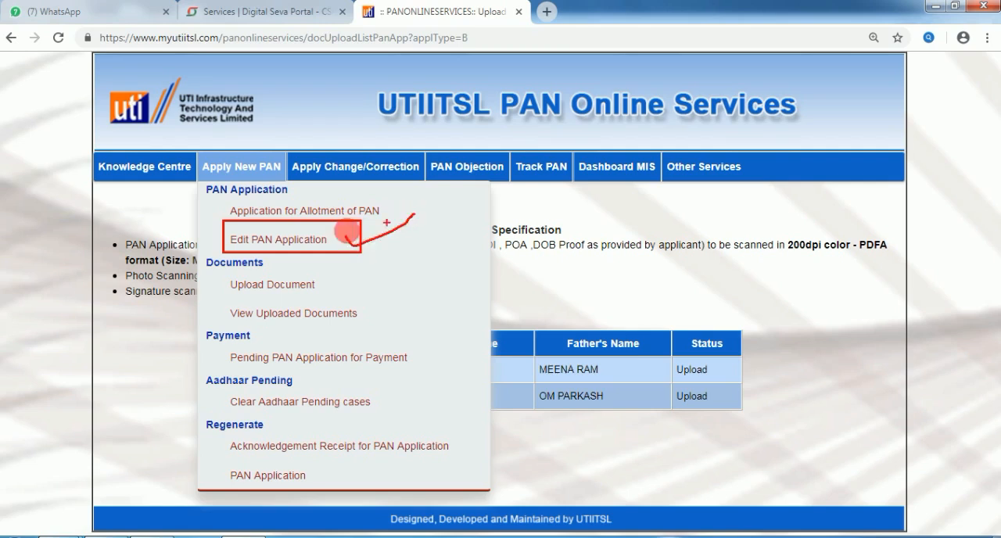
{"action": "left_click", "coordinate": [273, 243]}
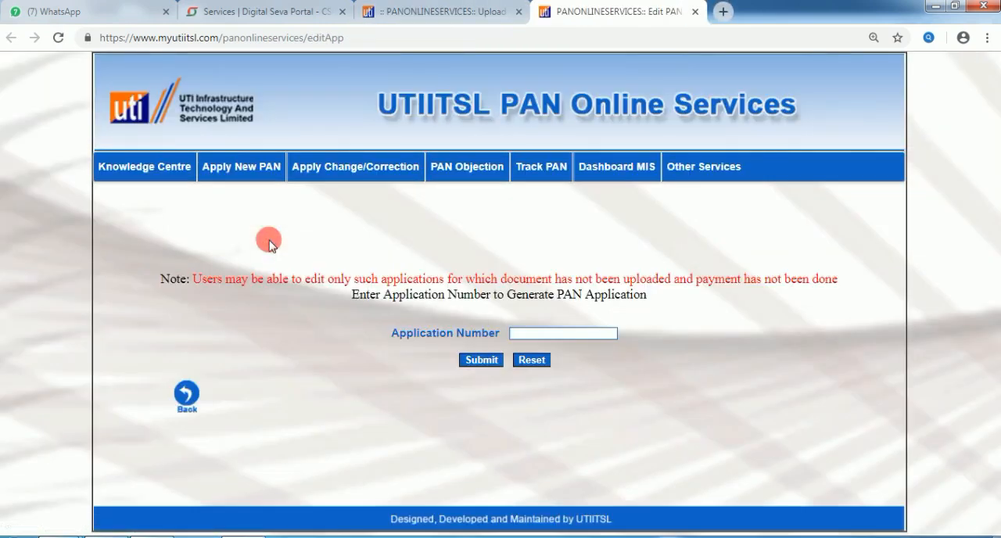
{"action": "right_click", "coordinate": [535, 339]}
{"action": "left_click", "coordinate": [561, 217]}
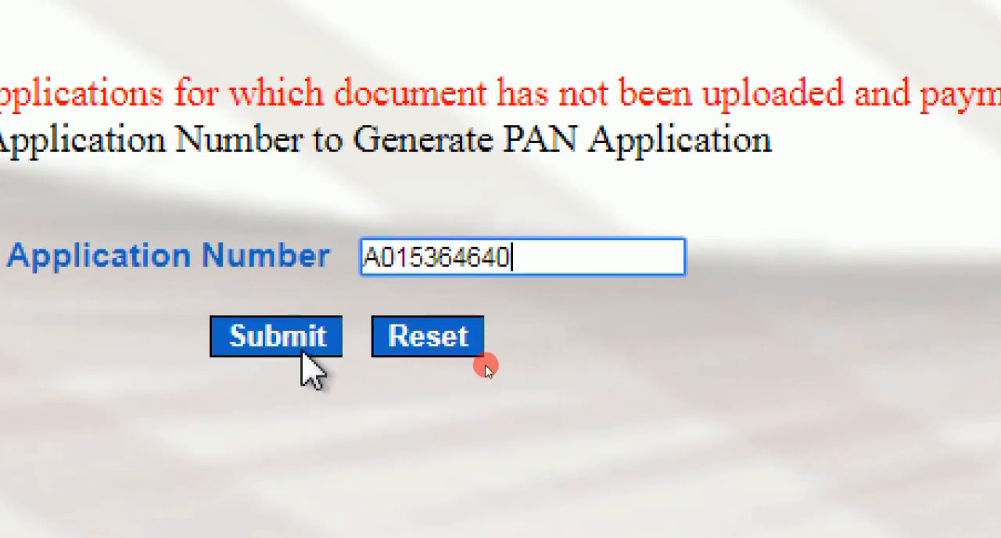
{"action": "left_click", "coordinate": [266, 354]}
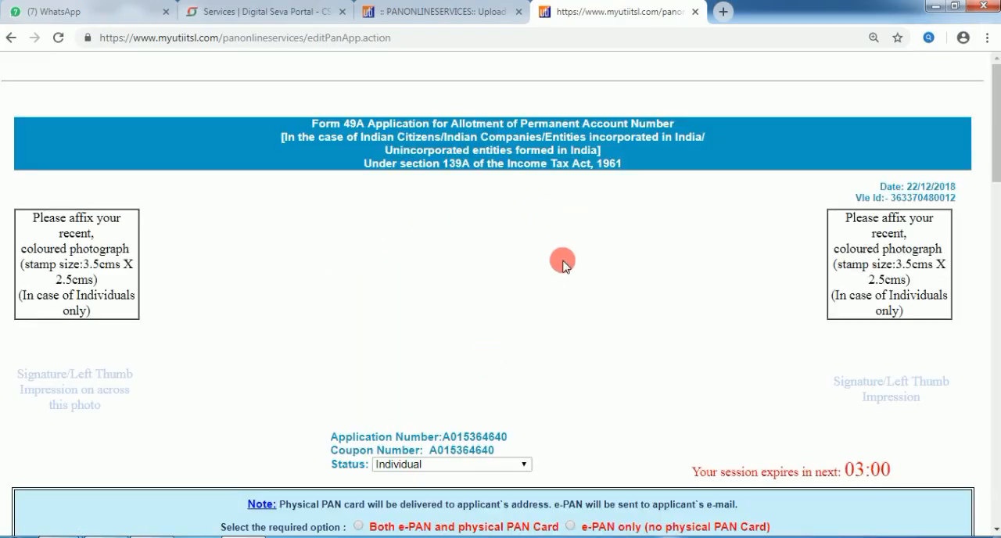
Step: Review the filled Form 49A and select the option for both e-PAN and physical PAN Card
{"action": "scroll", "coordinate": [553, 276], "scroll_direction": "down", "scroll_amount": 2}
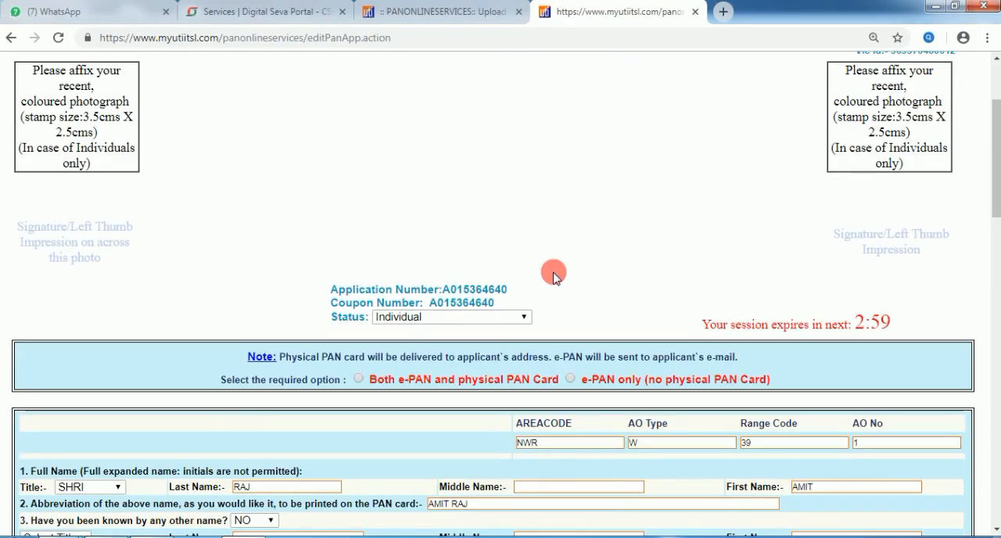
{"action": "scroll", "coordinate": [553, 275], "scroll_direction": "down", "scroll_amount": 4}
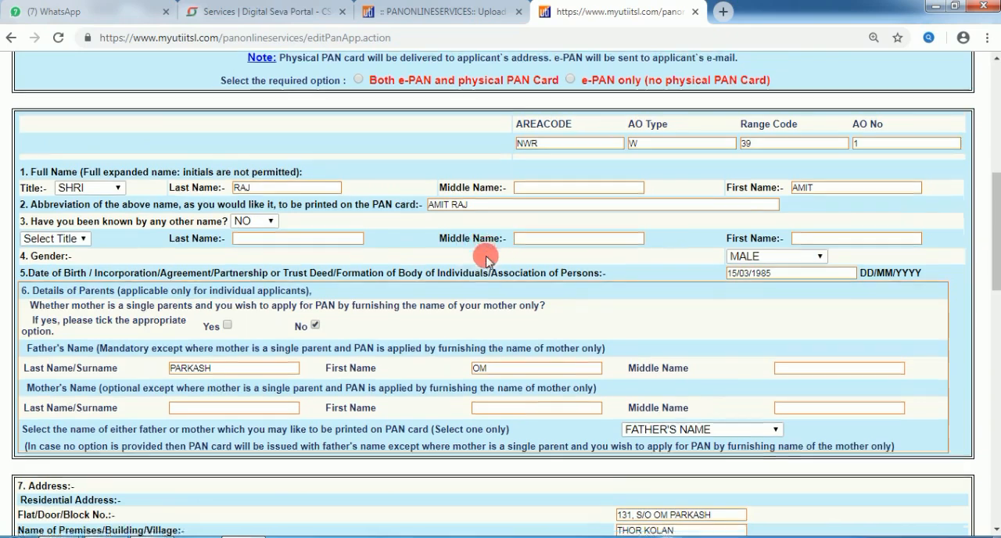
{"action": "scroll", "coordinate": [503, 285], "scroll_direction": "down", "scroll_amount": 10}
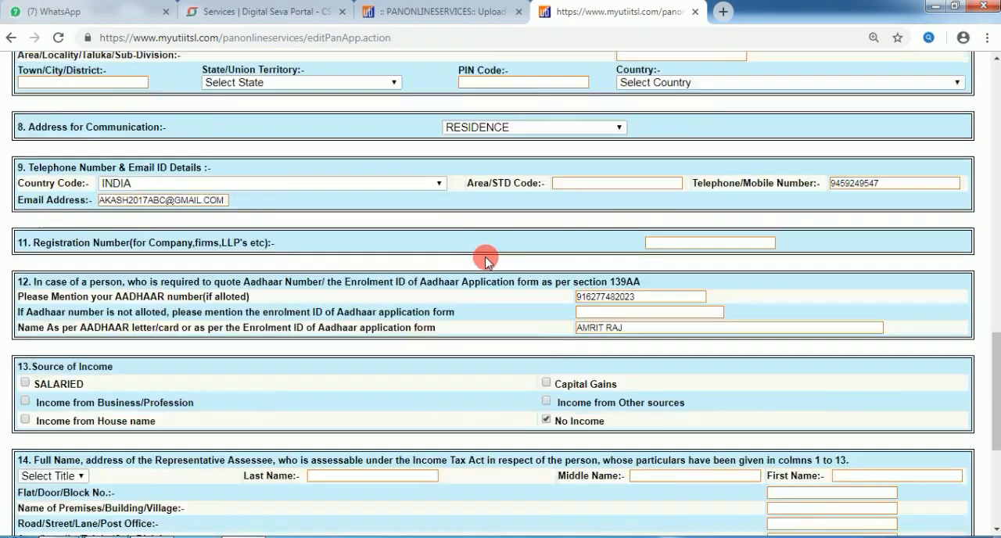
{"action": "scroll", "coordinate": [485, 260], "scroll_direction": "down", "scroll_amount": 4}
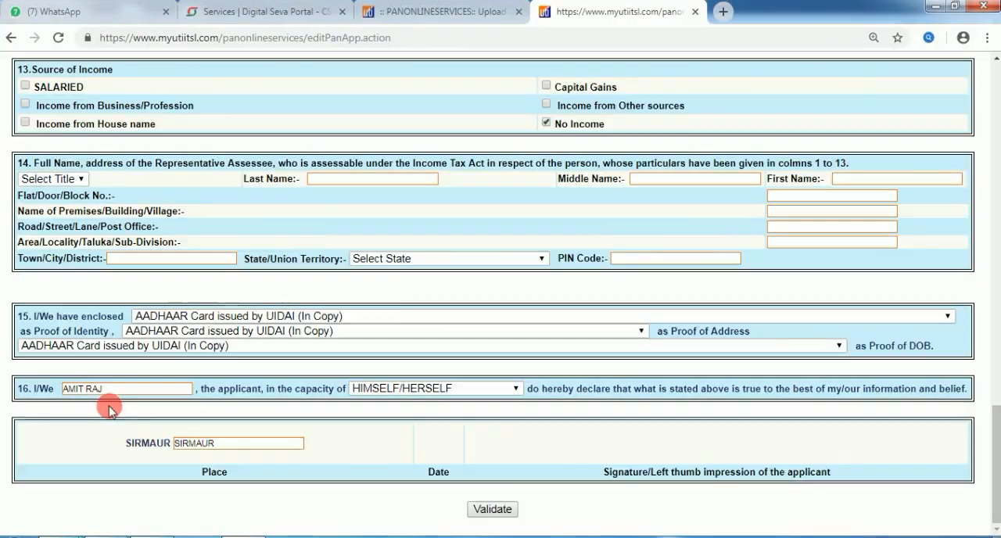
{"action": "scroll", "coordinate": [576, 409], "scroll_direction": "up", "scroll_amount": 20}
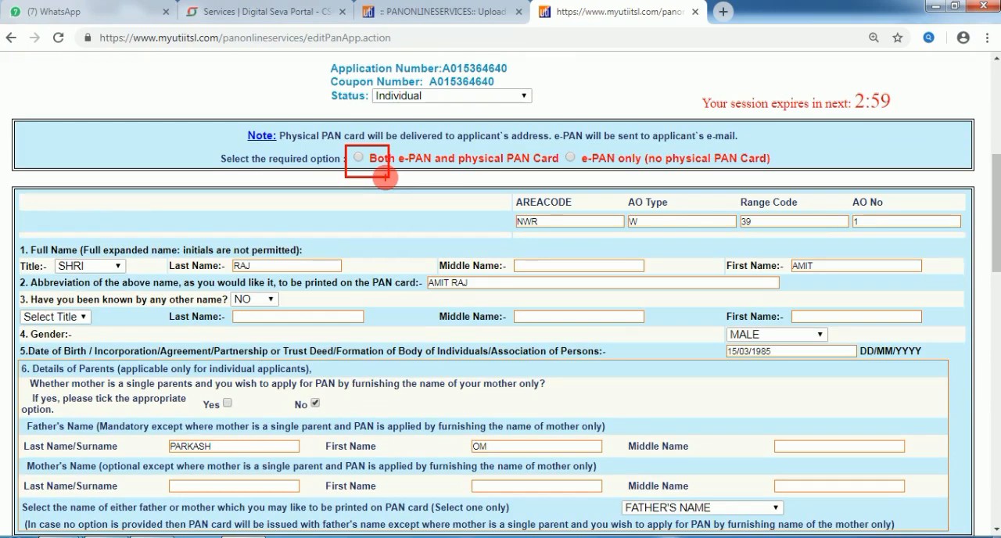
{"action": "left_click", "coordinate": [359, 158]}
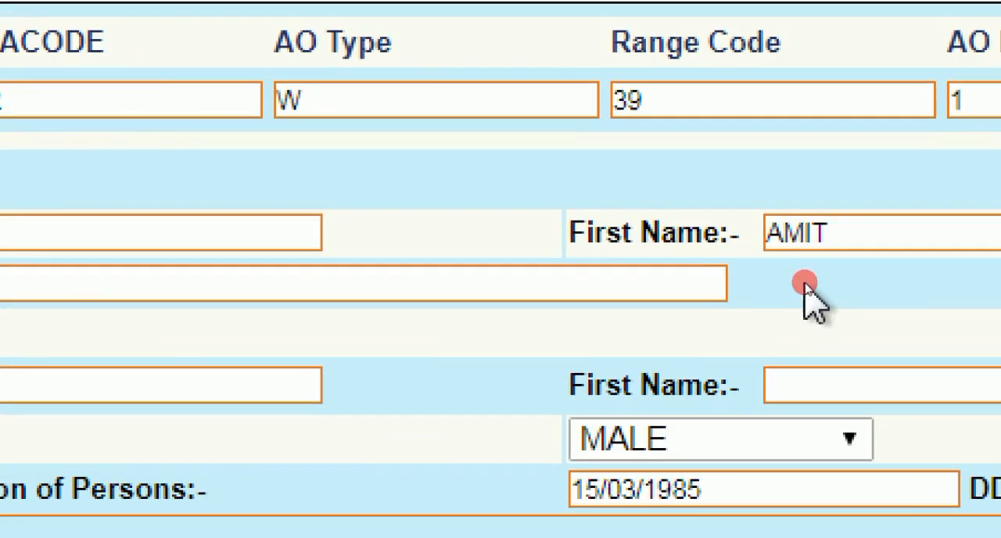
Step: Correct the spelling of the applicant's first name in the Full Name section
{"action": "left_click", "coordinate": [807, 234]}
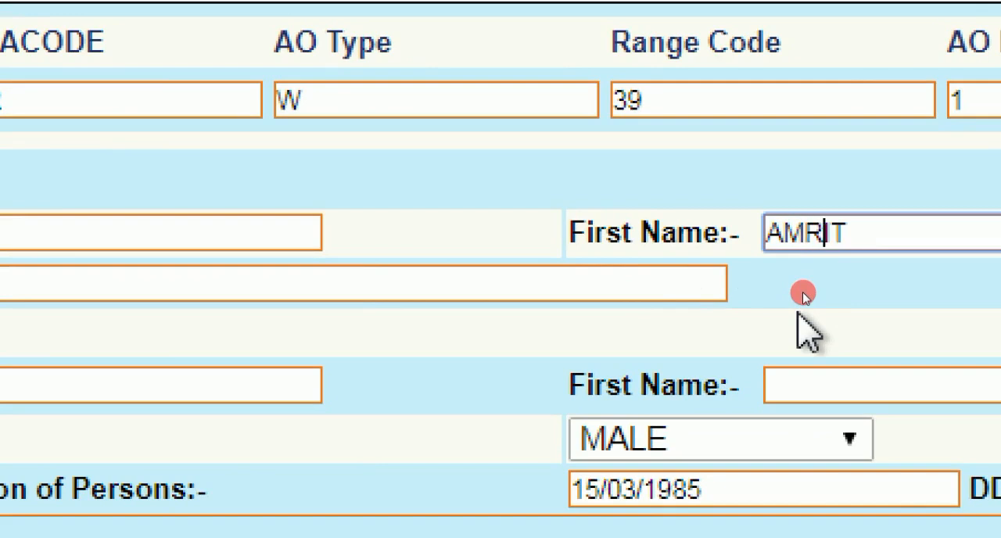
{"action": "left_click", "coordinate": [799, 313]}
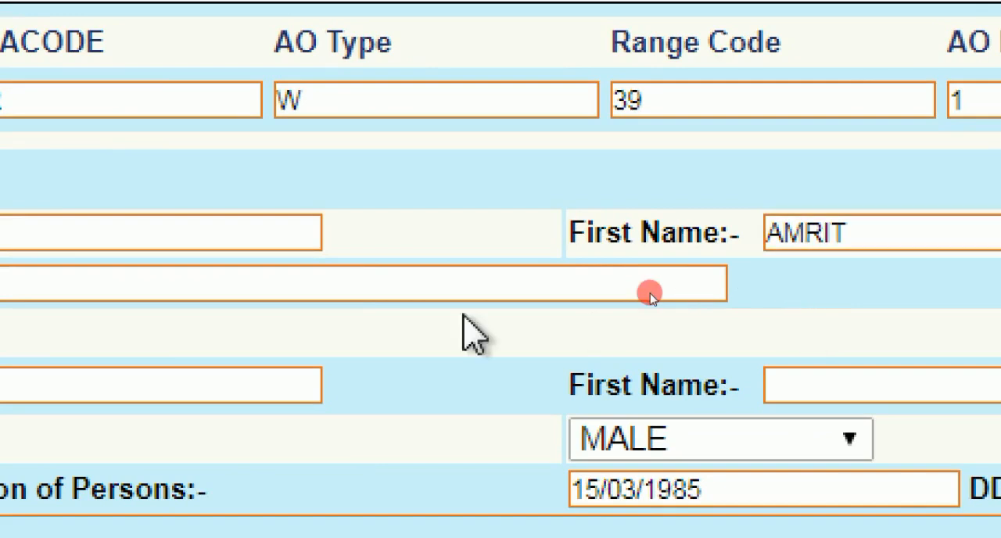
{"action": "left_click", "coordinate": [264, 280]}
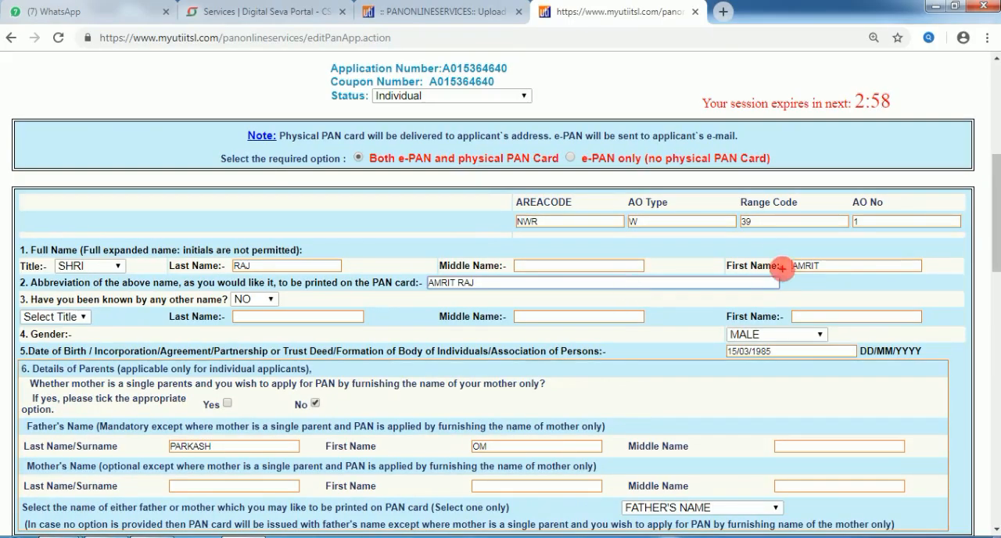
{"action": "mouse_move", "coordinate": [777, 256]}
{"action": "left_mouse_down"}
{"action": "mouse_move", "coordinate": [748, 250]}
{"action": "mouse_move", "coordinate": [754, 286]}
{"action": "mouse_move", "coordinate": [769, 251]}
{"action": "left_mouse_up"}
{"action": "mouse_move", "coordinate": [438, 273]}
{"action": "left_mouse_down"}
{"action": "mouse_move", "coordinate": [420, 279]}
{"action": "mouse_move", "coordinate": [485, 287]}
{"action": "mouse_move", "coordinate": [436, 267]}
{"action": "left_mouse_up"}
Step: Check the applicant's name in the Aadhaar details and in the declaration under item 16
{"action": "scroll", "coordinate": [470, 322], "scroll_direction": "down", "scroll_amount": 10}
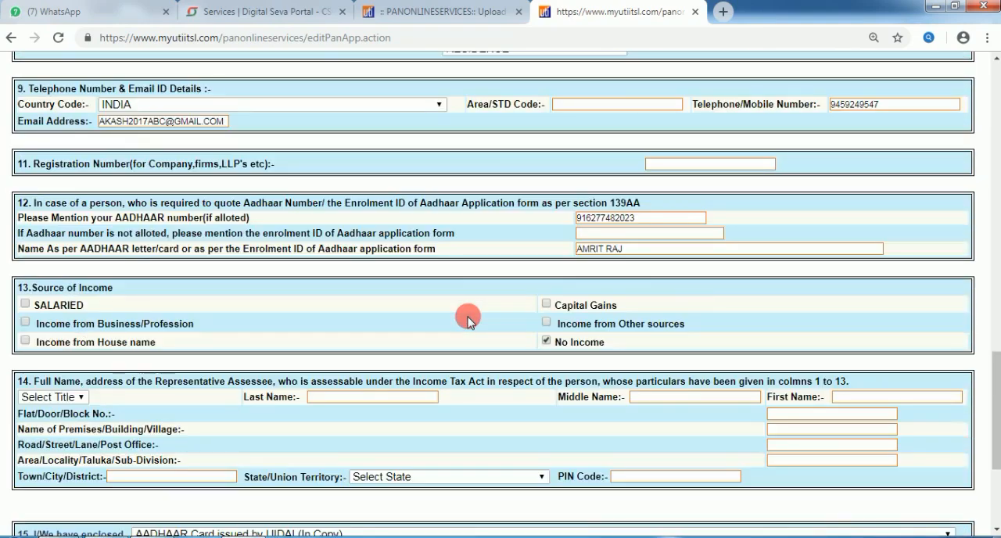
{"action": "scroll", "coordinate": [468, 320], "scroll_direction": "down", "scroll_amount": 3}
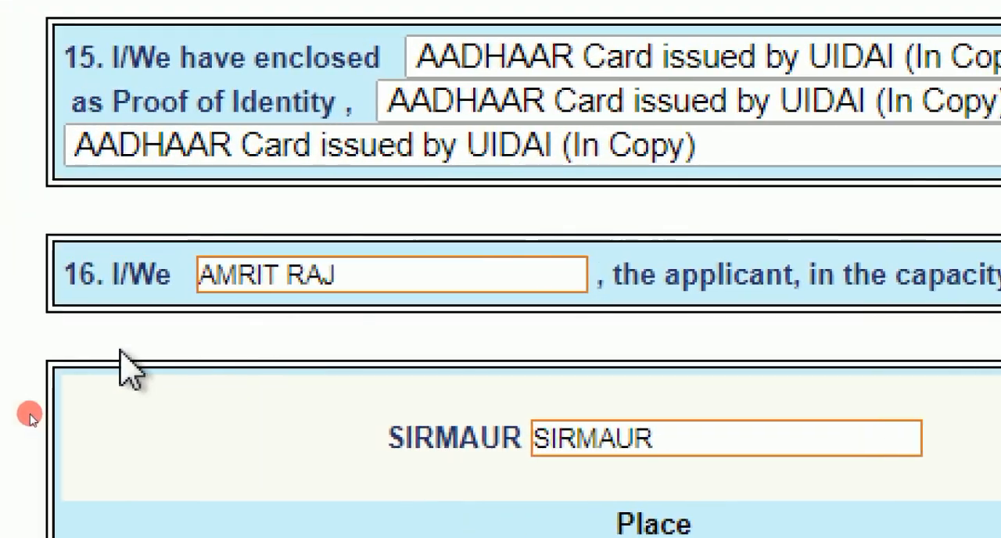
{"action": "mouse_move", "coordinate": [217, 306]}
{"action": "left_mouse_down"}
{"action": "mouse_move", "coordinate": [320, 313]}
{"action": "mouse_move", "coordinate": [344, 266]}
{"action": "mouse_move", "coordinate": [250, 226]}
{"action": "mouse_move", "coordinate": [217, 230]}
{"action": "mouse_move", "coordinate": [180, 245]}
{"action": "mouse_move", "coordinate": [190, 291]}
{"action": "mouse_move", "coordinate": [210, 313]}
{"action": "left_mouse_up"}
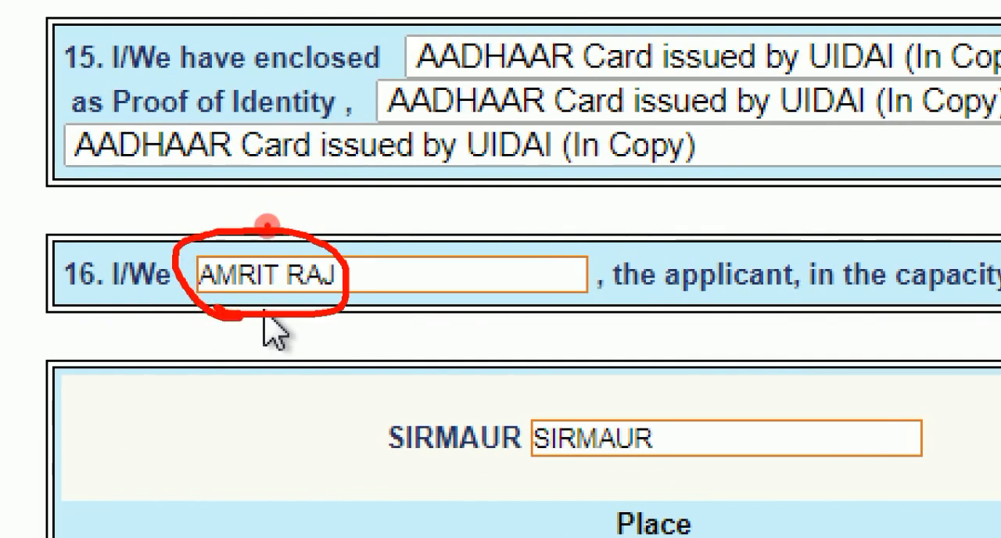
Step: Validate the corrected application and submit the updated form
{"action": "mouse_move", "coordinate": [239, 220]}
{"action": "left_mouse_down"}
{"action": "mouse_move", "coordinate": [254, 245]}
{"action": "mouse_move", "coordinate": [406, 198]}
{"action": "left_mouse_up"}
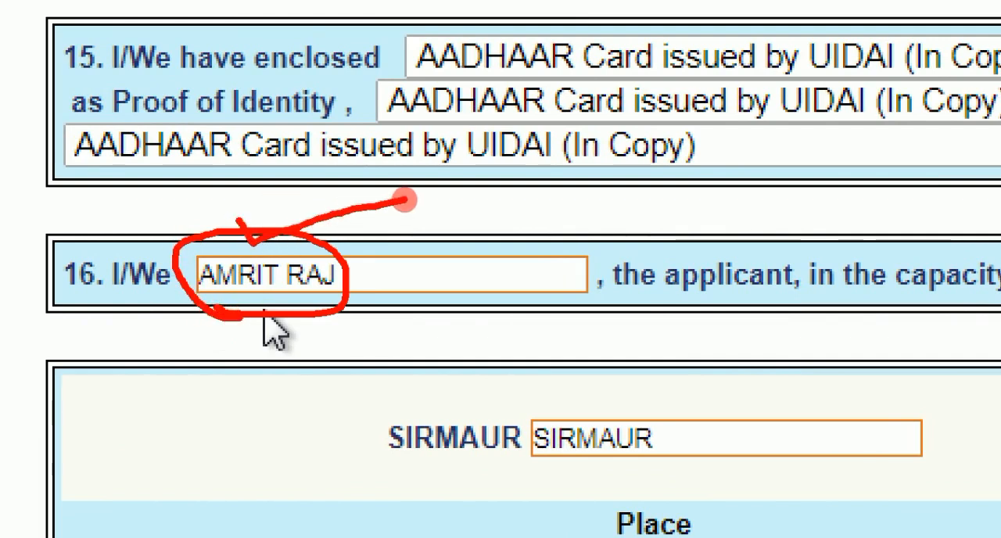
{"action": "key", "text": "Escape"}
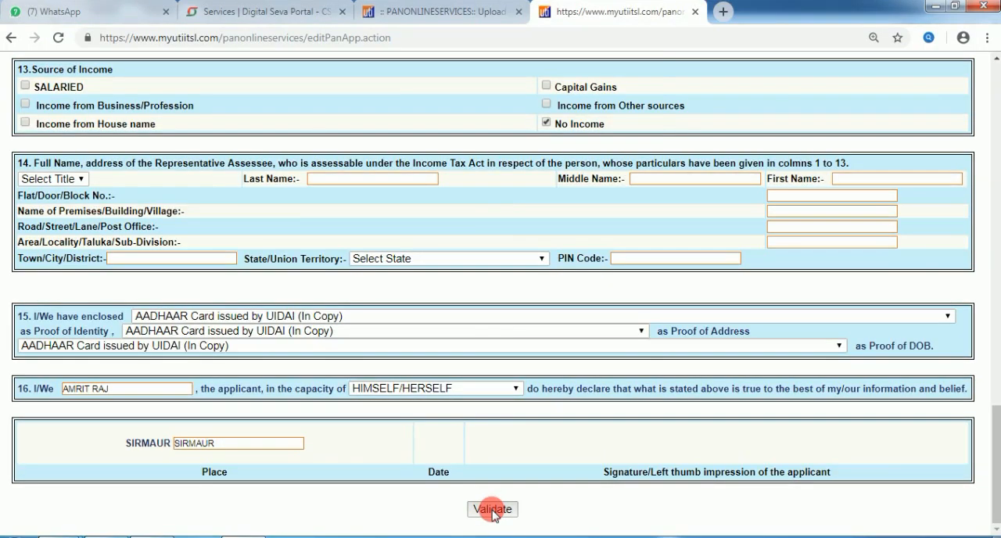
{"action": "left_click", "coordinate": [493, 510]}
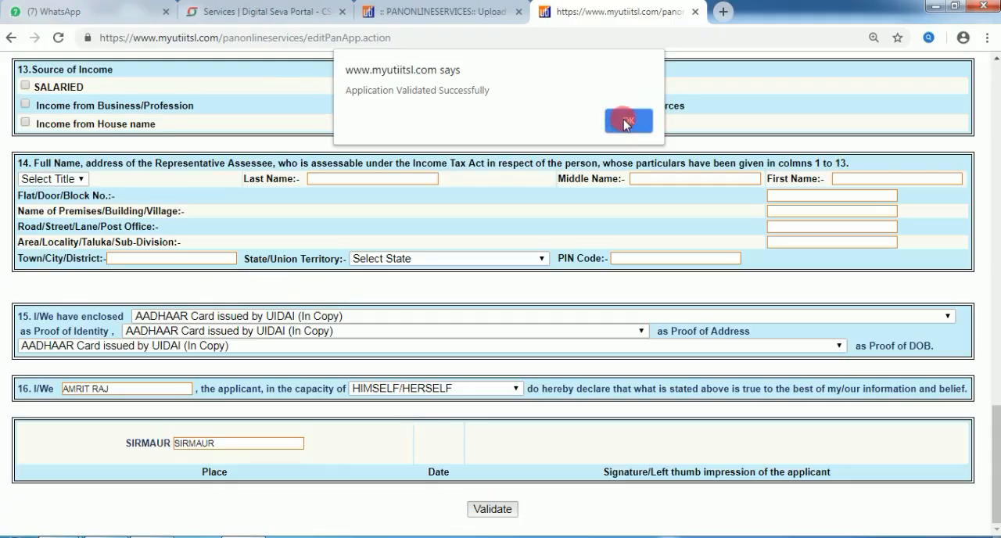
{"action": "left_click", "coordinate": [626, 122]}
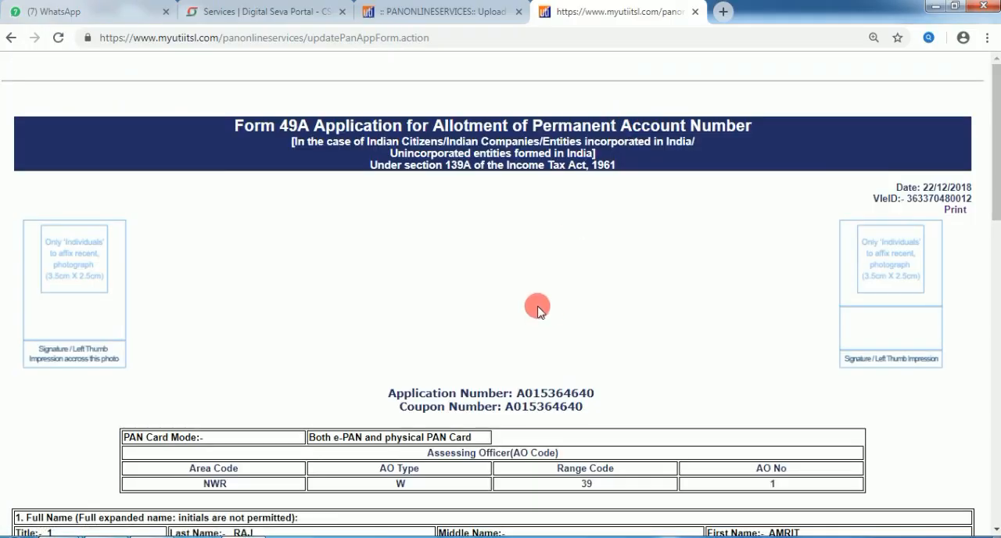
Step: Review the applicant's details in the updated Form 49A and close its browser tab
{"action": "scroll", "coordinate": [544, 313], "scroll_direction": "down", "scroll_amount": 3}
{"action": "scroll", "coordinate": [548, 294], "scroll_direction": "up", "scroll_amount": 1}
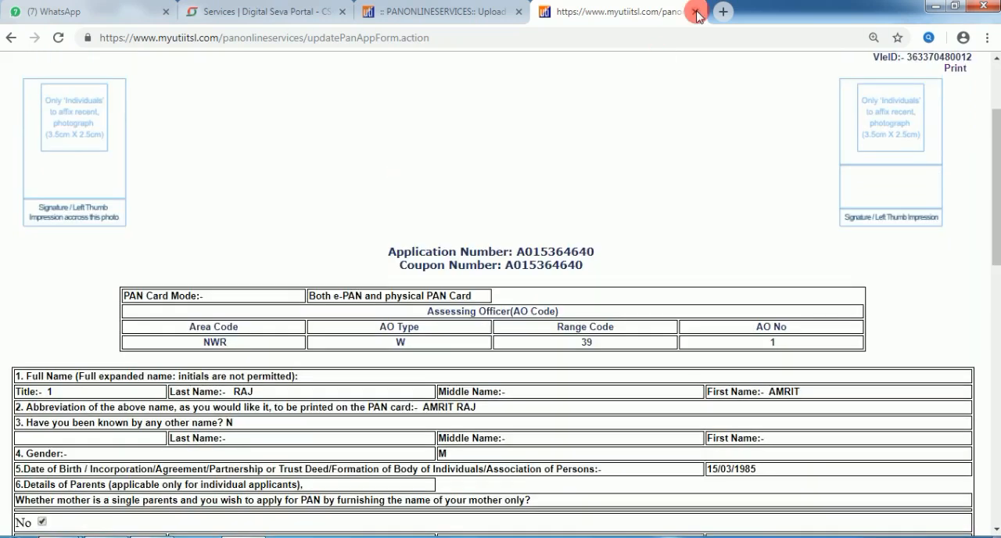
{"action": "left_click", "coordinate": [695, 12]}
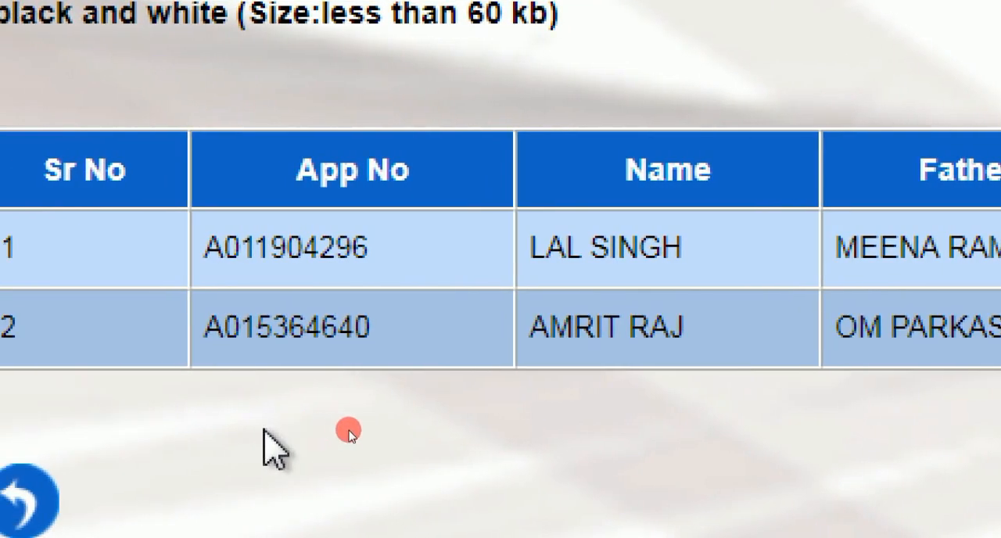
Step: Check the corrected applicant's name in the list of applications for document upload
{"action": "mouse_move", "coordinate": [521, 312]}
{"action": "left_mouse_down"}
{"action": "mouse_move", "coordinate": [646, 282]}
{"action": "mouse_move", "coordinate": [603, 378]}
{"action": "mouse_move", "coordinate": [516, 316]}
{"action": "left_mouse_up"}
{"action": "mouse_move", "coordinate": [622, 298]}
{"action": "left_mouse_down"}
{"action": "mouse_move", "coordinate": [635, 305]}
{"action": "mouse_move", "coordinate": [755, 251]}
{"action": "left_mouse_up"}
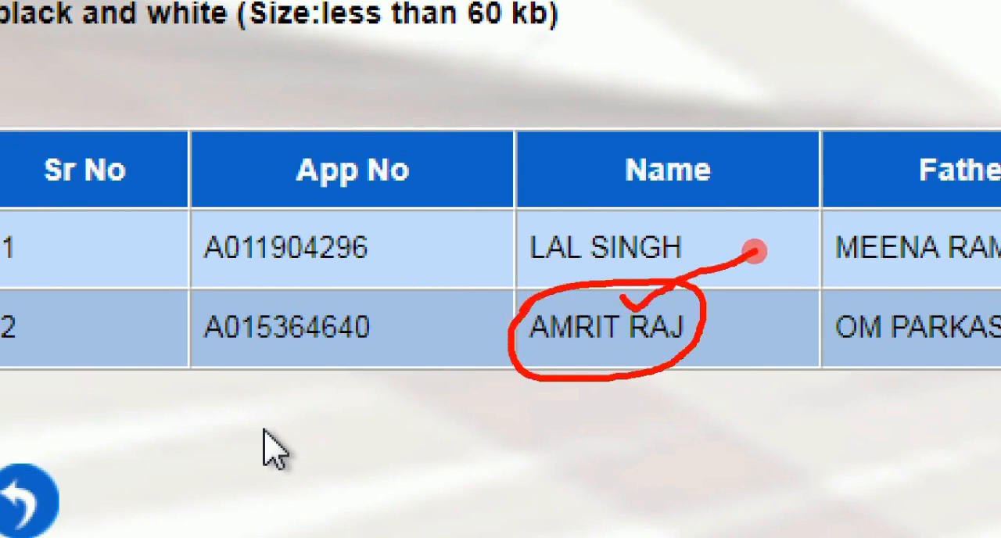
{"action": "key", "text": "Escape"}
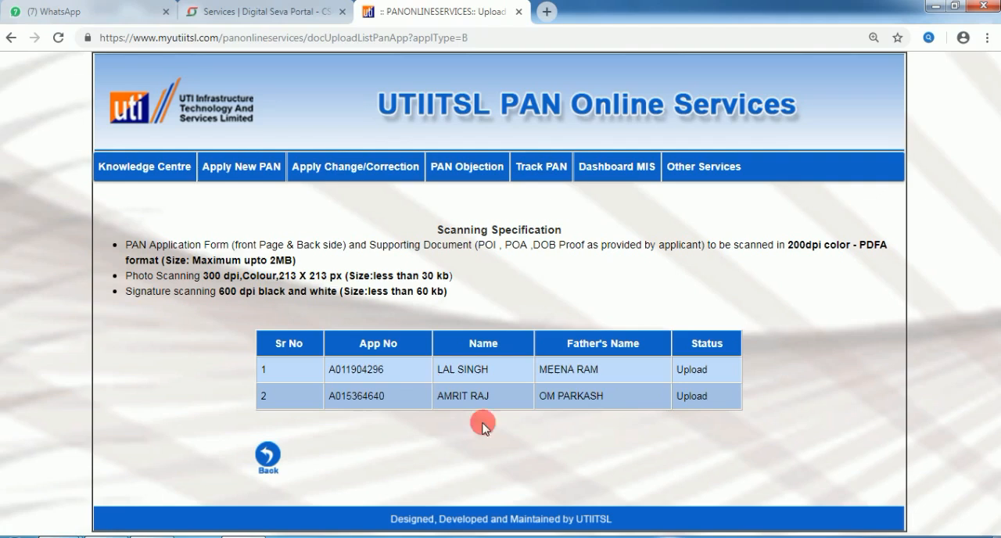
{"action": "mouse_move", "coordinate": [232, 227]}
{"action": "left_mouse_down"}
{"action": "mouse_move", "coordinate": [231, 186]}
{"action": "mouse_move", "coordinate": [246, 186]}
{"action": "left_mouse_up"}
{"action": "left_click_drag", "start_coordinate": [265, 238], "coordinate": [265, 186]}
{"action": "mouse_move", "coordinate": [220, 249]}
{"action": "left_mouse_down"}
{"action": "mouse_move", "coordinate": [220, 186]}
{"action": "mouse_move", "coordinate": [285, 125]}
{"action": "left_mouse_up"}
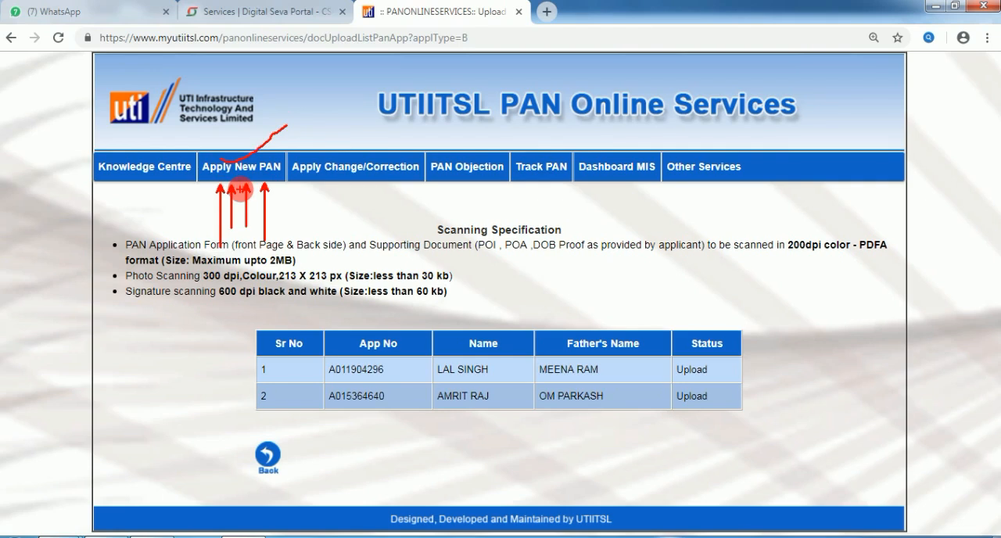
Step: Open the list of Form 49A applications under objection
{"action": "mouse_move", "coordinate": [471, 178]}
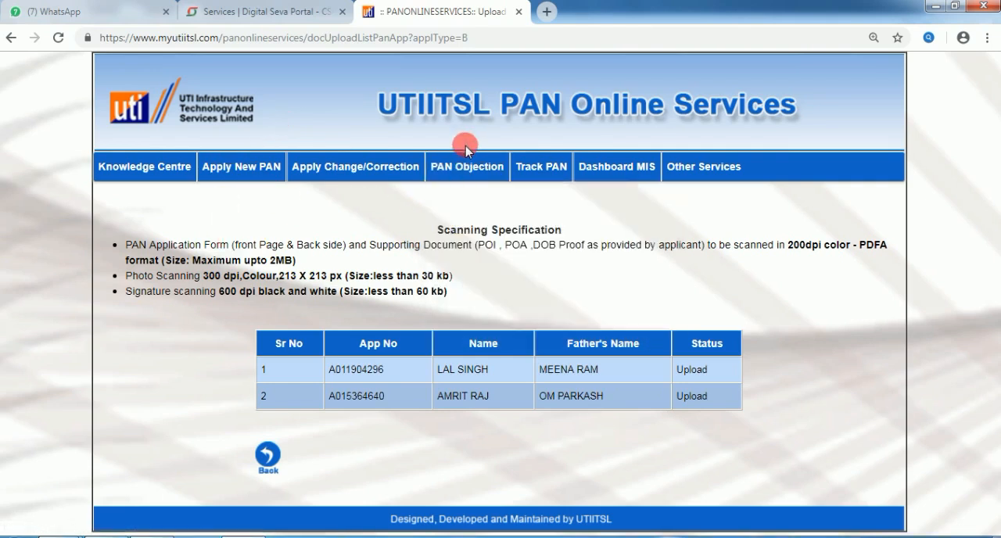
{"action": "mouse_move", "coordinate": [465, 149]}
{"action": "left_mouse_down"}
{"action": "mouse_move", "coordinate": [465, 128]}
{"action": "mouse_move", "coordinate": [479, 122]}
{"action": "left_mouse_up"}
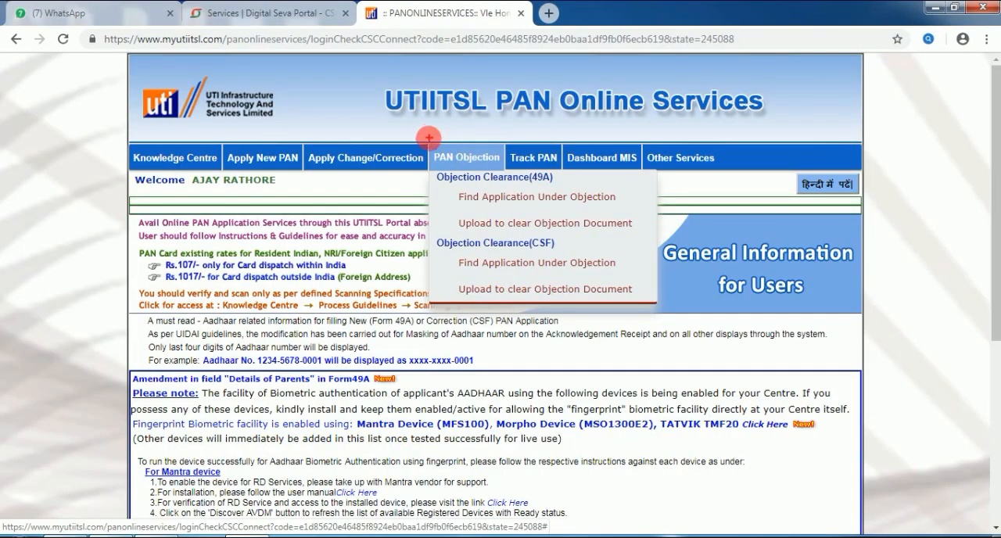
{"action": "mouse_move", "coordinate": [431, 138]}
{"action": "left_mouse_down"}
{"action": "mouse_move", "coordinate": [507, 177]}
{"action": "mouse_move", "coordinate": [462, 199]}
{"action": "mouse_move", "coordinate": [625, 205]}
{"action": "left_mouse_up"}
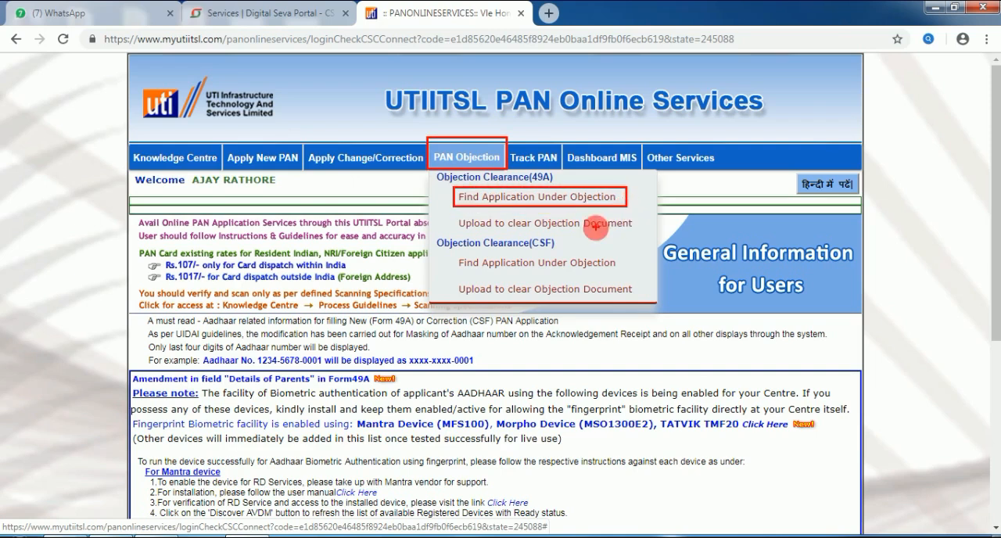
{"action": "left_click_drag", "start_coordinate": [453, 214], "coordinate": [643, 232]}
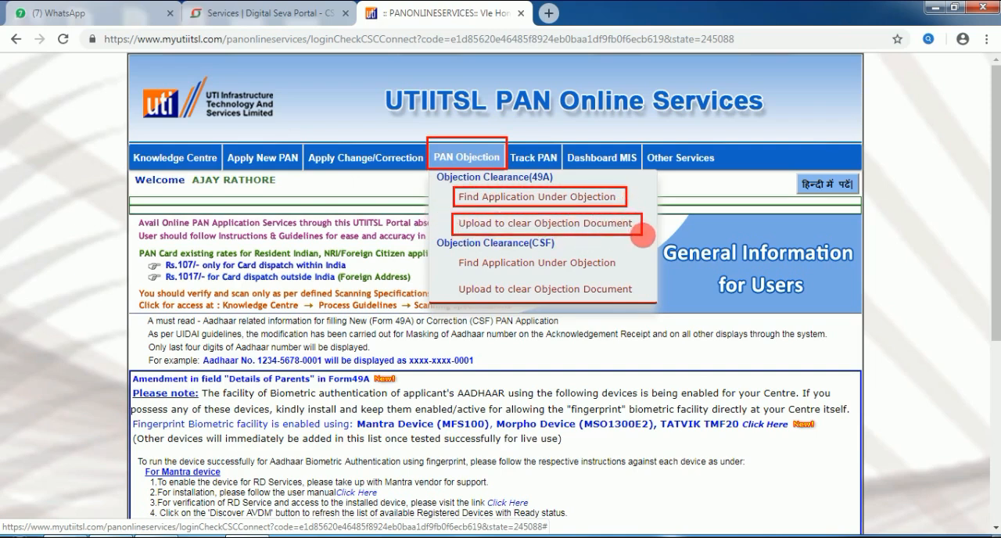
{"action": "left_click_drag", "start_coordinate": [429, 168], "coordinate": [589, 186]}
{"action": "left_click_drag", "start_coordinate": [426, 234], "coordinate": [572, 251]}
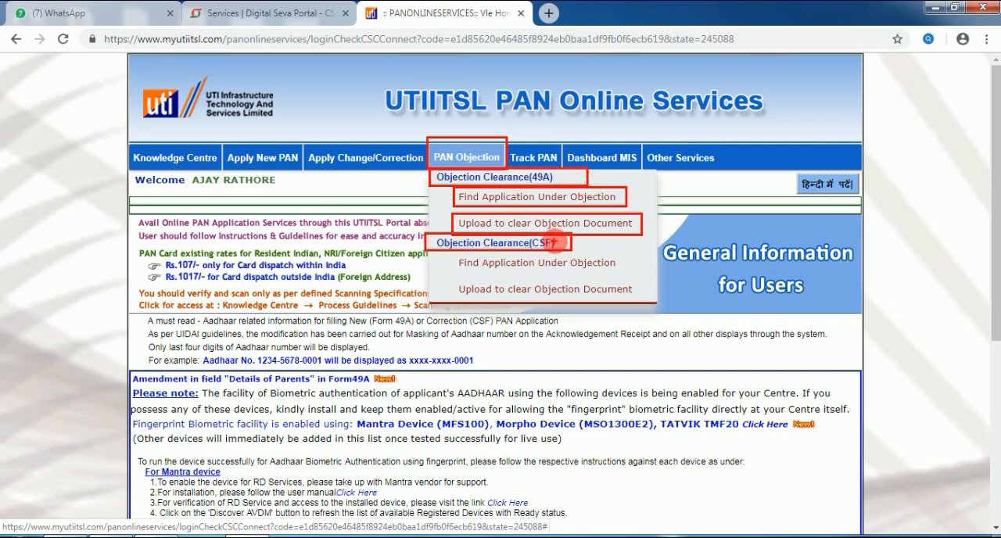
{"action": "left_click_drag", "start_coordinate": [452, 252], "coordinate": [626, 273]}
{"action": "left_click_drag", "start_coordinate": [452, 280], "coordinate": [638, 297]}
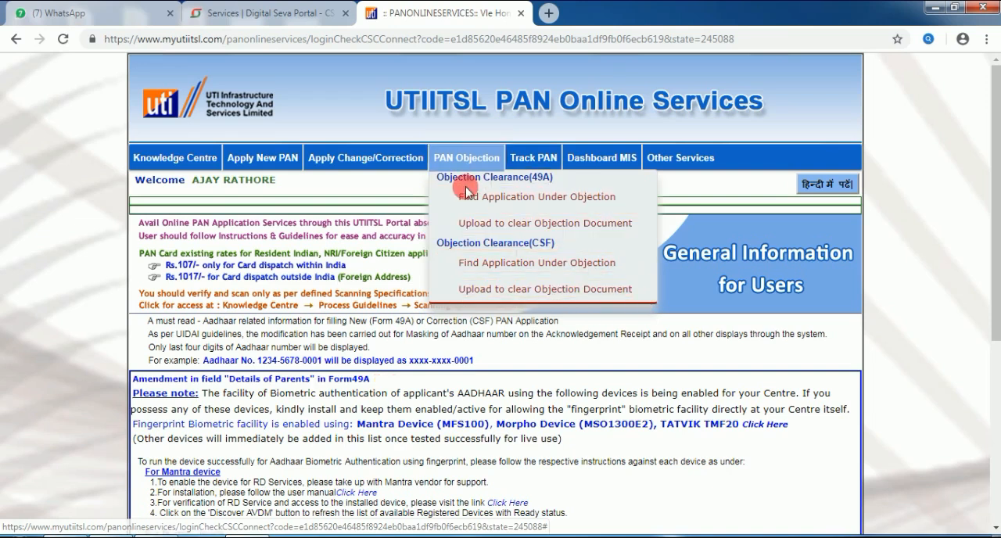
{"action": "left_click", "coordinate": [534, 199]}
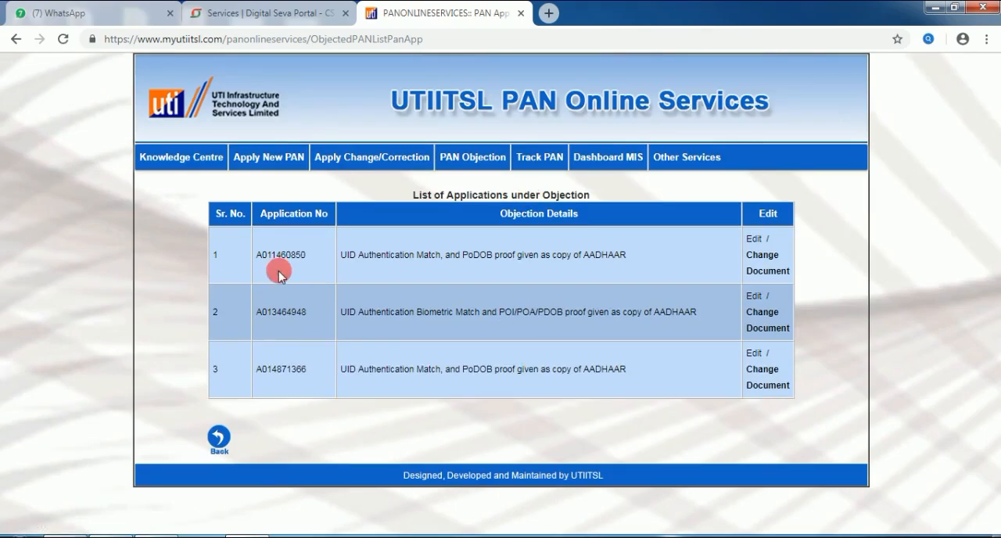
Step: Examine the application numbers, objection details and edit options in the list of applications under objection
{"action": "left_click_drag", "start_coordinate": [242, 242], "coordinate": [316, 273]}
{"action": "left_click_drag", "start_coordinate": [240, 295], "coordinate": [324, 329]}
{"action": "mouse_move", "coordinate": [242, 357]}
{"action": "left_mouse_down"}
{"action": "mouse_move", "coordinate": [258, 376]}
{"action": "mouse_move", "coordinate": [313, 383]}
{"action": "left_mouse_up"}
{"action": "mouse_move", "coordinate": [737, 220]}
{"action": "left_mouse_down"}
{"action": "mouse_move", "coordinate": [756, 306]}
{"action": "mouse_move", "coordinate": [803, 408]}
{"action": "left_mouse_up"}
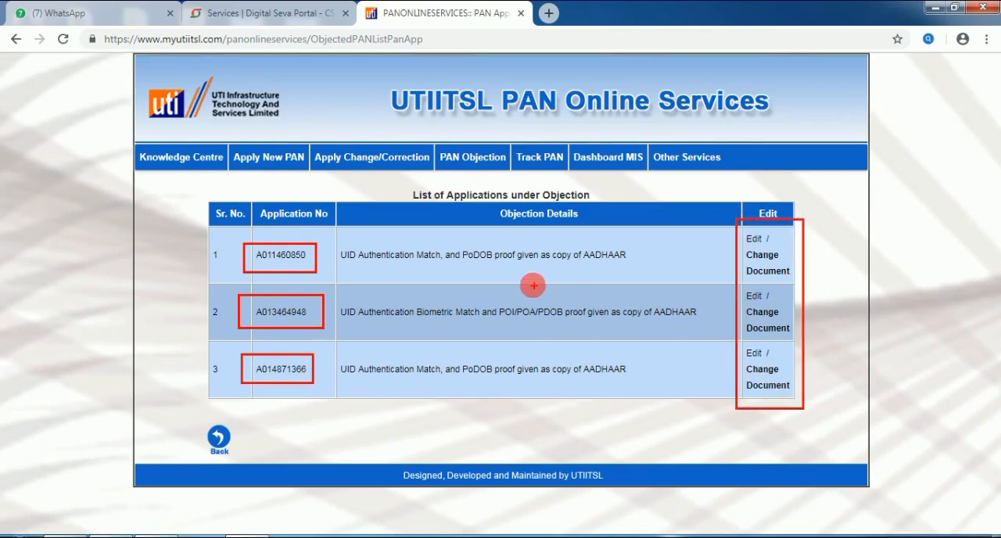
{"action": "mouse_move", "coordinate": [462, 244]}
{"action": "left_mouse_down"}
{"action": "mouse_move", "coordinate": [508, 262]}
{"action": "mouse_move", "coordinate": [635, 268]}
{"action": "left_mouse_up"}
{"action": "mouse_move", "coordinate": [495, 299]}
{"action": "left_mouse_down"}
{"action": "mouse_move", "coordinate": [575, 325]}
{"action": "mouse_move", "coordinate": [702, 326]}
{"action": "left_mouse_up"}
{"action": "mouse_move", "coordinate": [460, 355]}
{"action": "left_mouse_down"}
{"action": "mouse_move", "coordinate": [558, 384]}
{"action": "mouse_move", "coordinate": [634, 384]}
{"action": "left_mouse_up"}
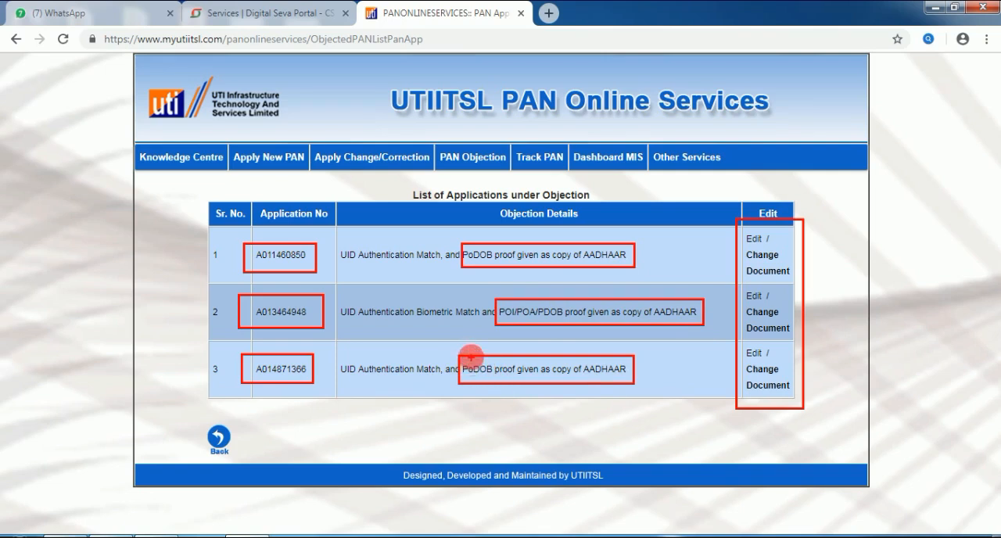
{"action": "left_click_drag", "start_coordinate": [455, 359], "coordinate": [484, 388]}
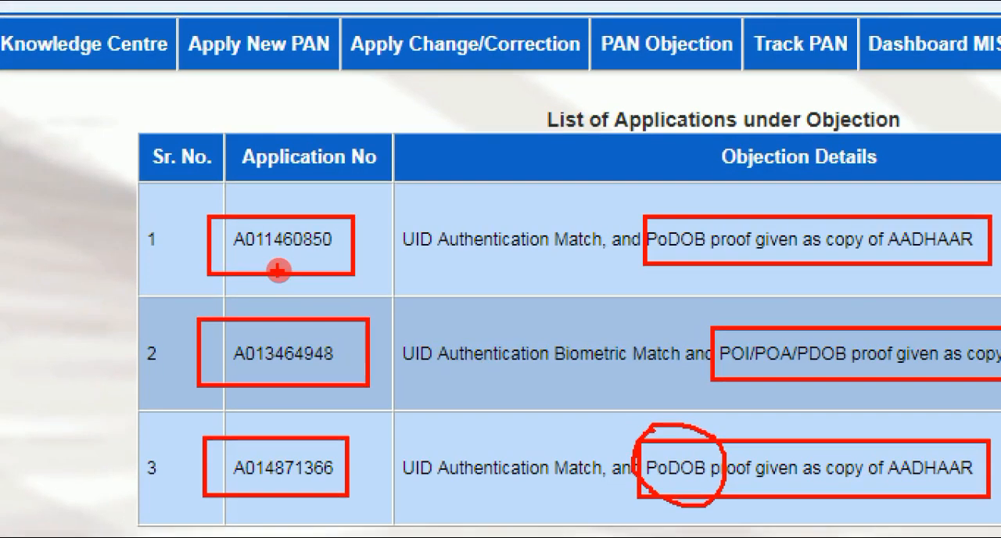
{"action": "mouse_move", "coordinate": [848, 365]}
{"action": "left_mouse_down"}
{"action": "mouse_move", "coordinate": [844, 326]}
{"action": "mouse_move", "coordinate": [792, 324]}
{"action": "mouse_move", "coordinate": [810, 389]}
{"action": "mouse_move", "coordinate": [861, 338]}
{"action": "left_mouse_up"}
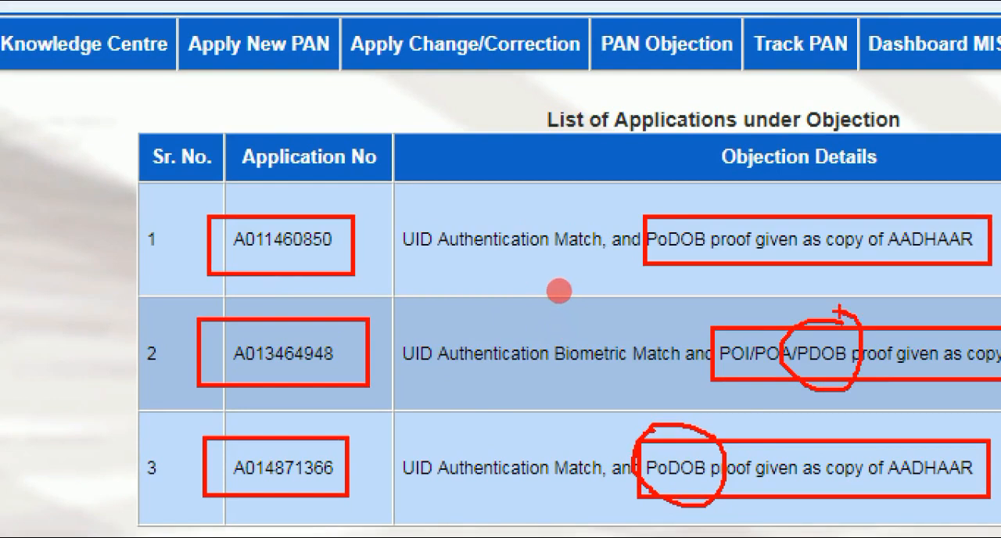
{"action": "mouse_move", "coordinate": [718, 209]}
{"action": "left_mouse_down"}
{"action": "mouse_move", "coordinate": [671, 191]}
{"action": "mouse_move", "coordinate": [630, 219]}
{"action": "mouse_move", "coordinate": [698, 288]}
{"action": "mouse_move", "coordinate": [729, 268]}
{"action": "mouse_move", "coordinate": [723, 204]}
{"action": "mouse_move", "coordinate": [695, 195]}
{"action": "left_mouse_up"}
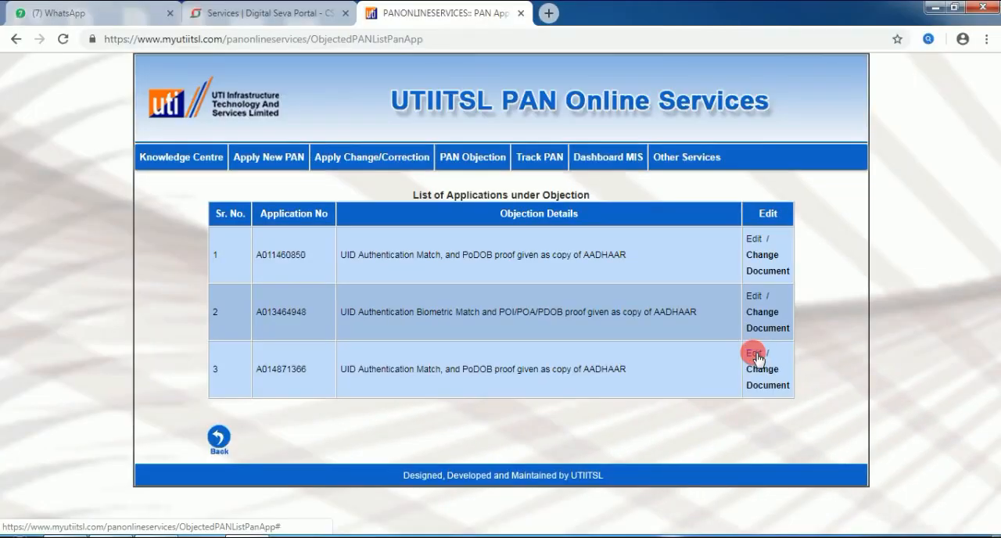
Step: Open the third application under objection for editing and maximize its form window
{"action": "left_click", "coordinate": [754, 354]}
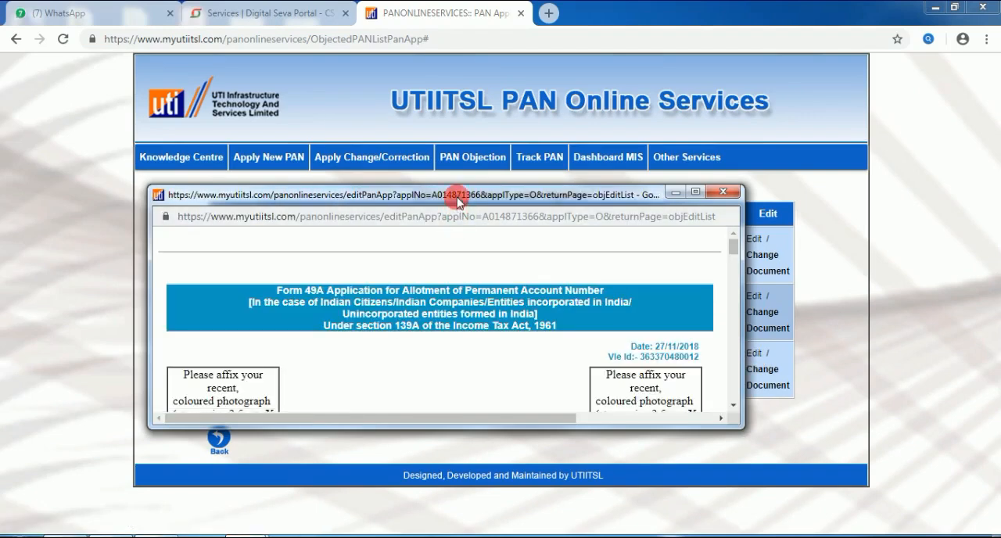
{"action": "double_click", "coordinate": [458, 195]}
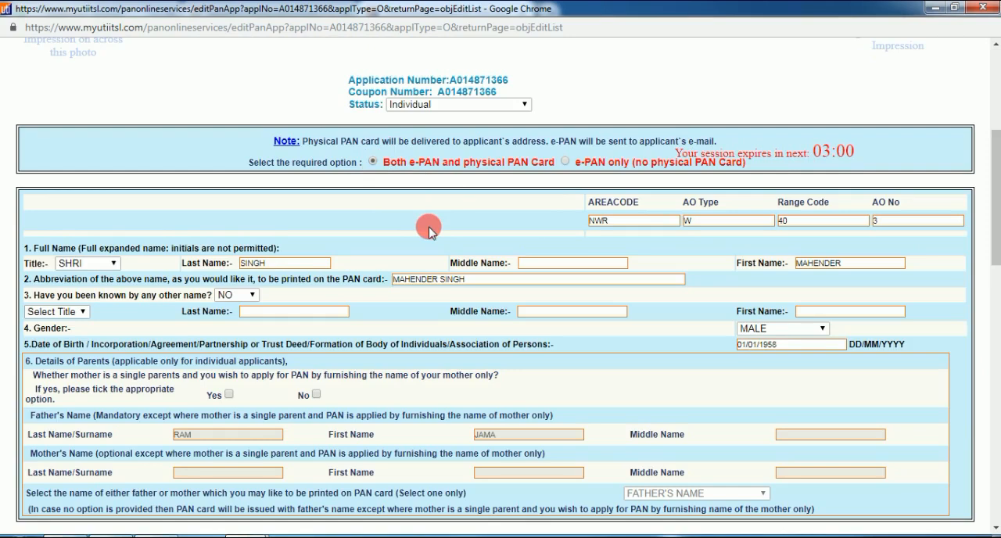
{"action": "scroll", "coordinate": [429, 227], "scroll_direction": "down", "scroll_amount": 1}
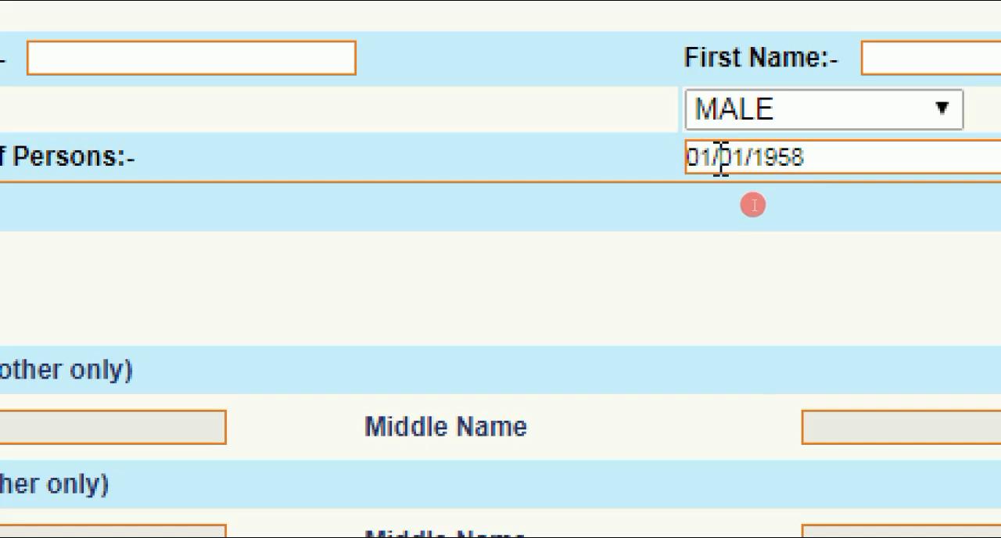
Step: Correct the applicant's date of birth under item 5 to match the one on the Aadhaar card
{"action": "key", "text": "Home"}
{"action": "key", "text": "Right"}
{"action": "key", "text": "Right"}
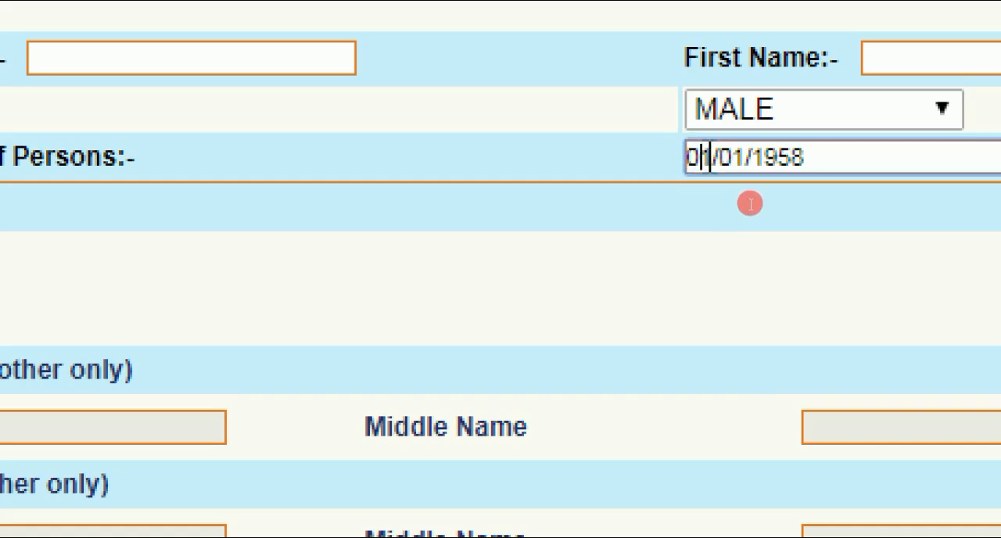
{"action": "key", "text": "BackSpace"}
{"action": "key", "text": "BackSpace"}
{"action": "key", "text": "Delete"}
{"action": "key", "text": "Delete"}
{"action": "key", "text": "Delete"}
{"action": "type", "text": "20?04"}
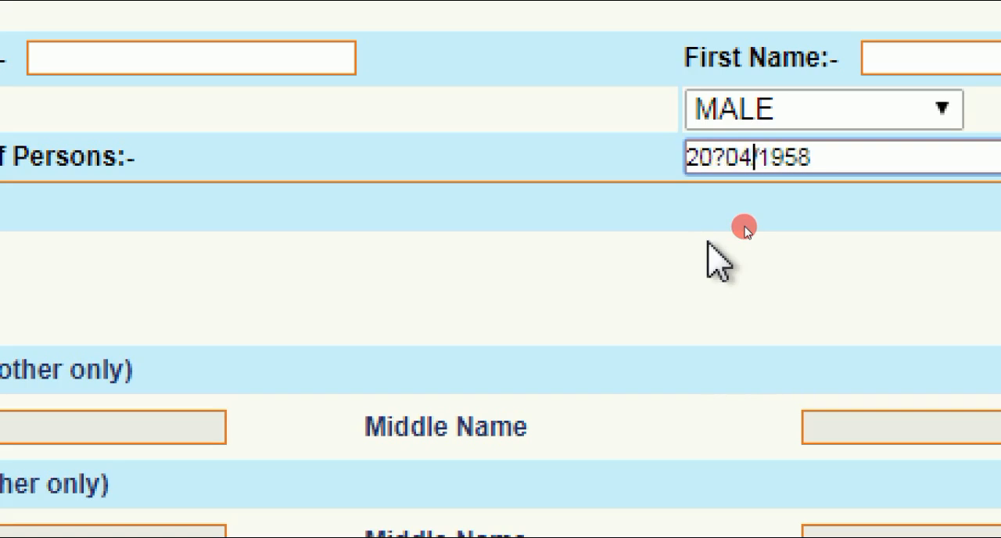
{"action": "left_click", "coordinate": [726, 156]}
{"action": "key", "text": "BackSpace"}
{"action": "type", "text": "/"}
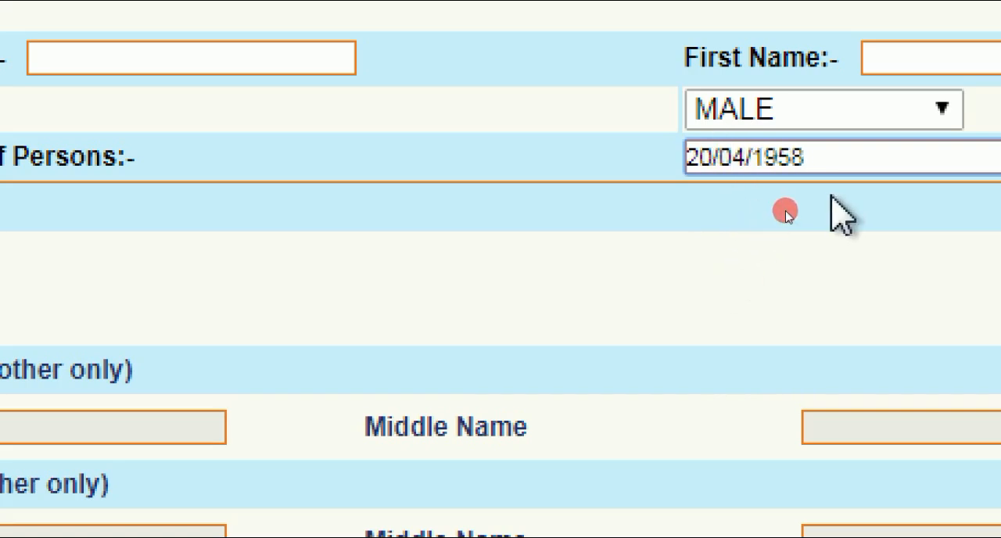
Step: Answer No to the single-mother question in the Details of Parents section to enable the parents' name fields
{"action": "scroll", "coordinate": [831, 195], "scroll_direction": "down", "scroll_amount": 3}
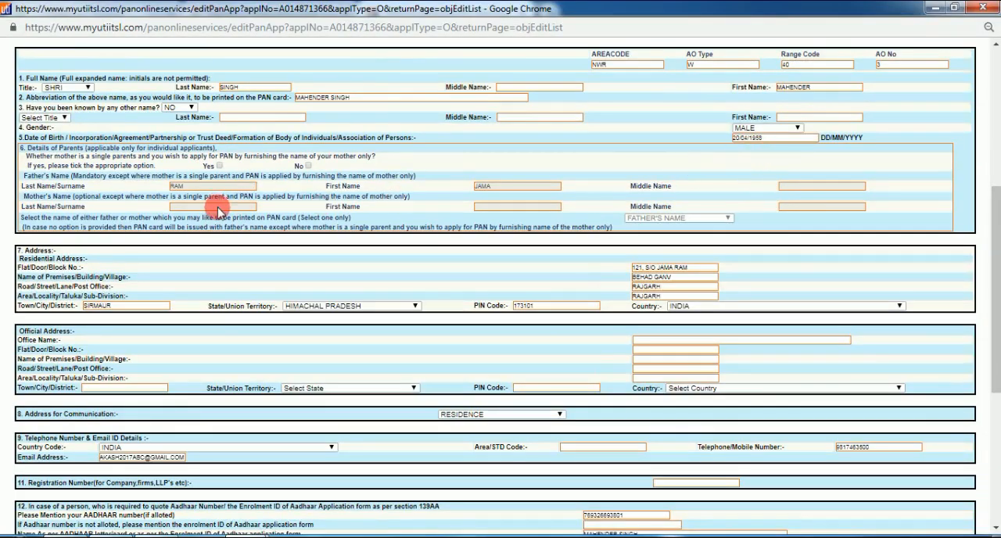
{"action": "key", "text": "ctrl+plus"}
{"action": "key", "text": "ctrl+plus"}
{"action": "key", "text": "ctrl+plus"}
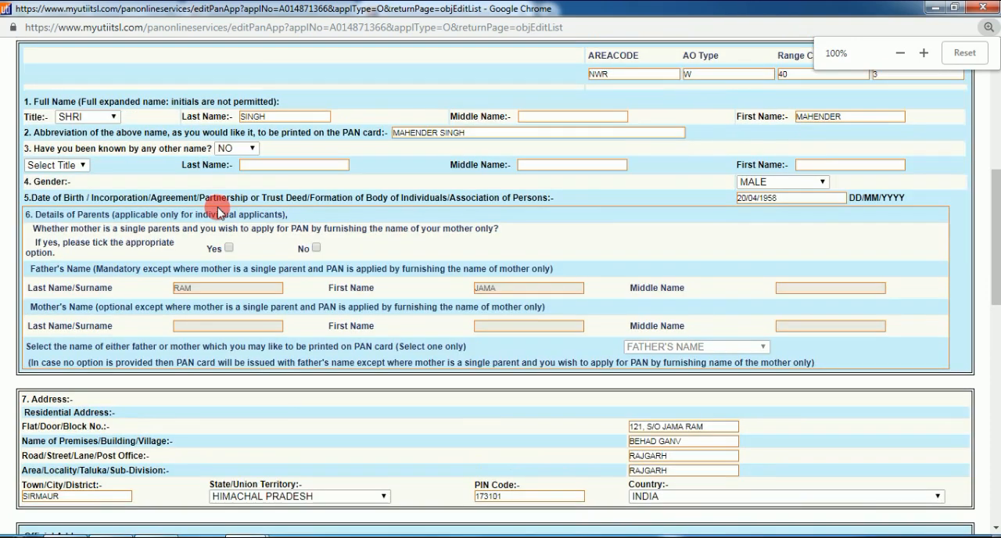
{"action": "key", "text": "ctrl+plus"}
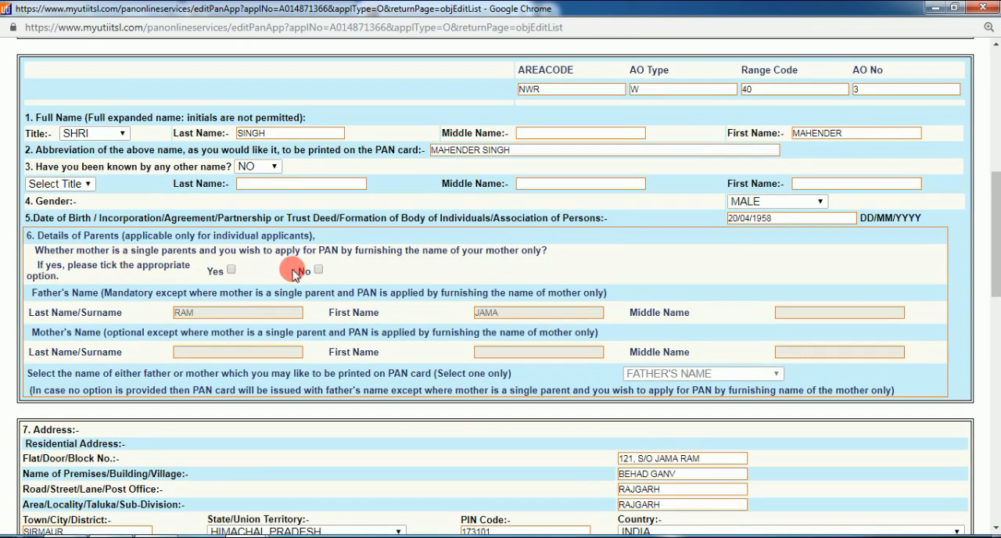
{"action": "left_click_drag", "start_coordinate": [293, 257], "coordinate": [344, 278]}
{"action": "left_click_drag", "start_coordinate": [201, 259], "coordinate": [246, 280]}
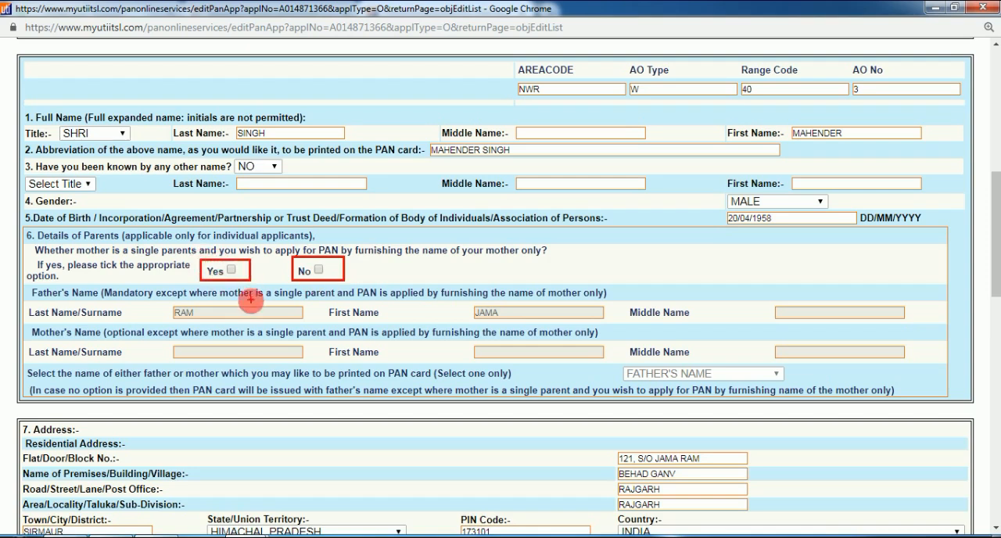
{"action": "left_click_drag", "start_coordinate": [167, 303], "coordinate": [208, 321]}
{"action": "left_click_drag", "start_coordinate": [462, 300], "coordinate": [514, 318]}
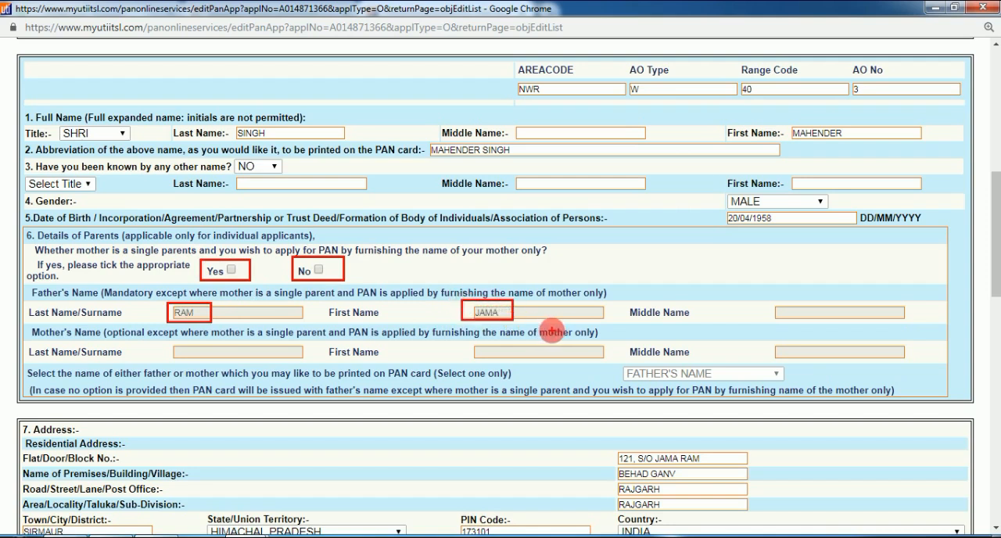
{"action": "key", "text": "Escape"}
{"action": "left_click", "coordinate": [318, 271]}
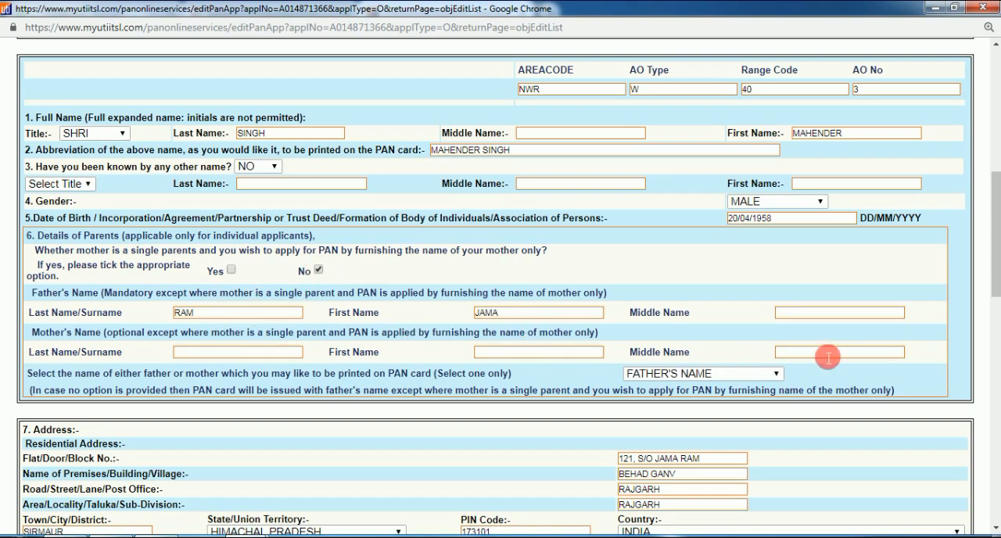
Step: Validate the corrected Form 49A application, submit it and acknowledge the Aadhaar matching message
{"action": "scroll", "coordinate": [832, 351], "scroll_direction": "down", "scroll_amount": 3}
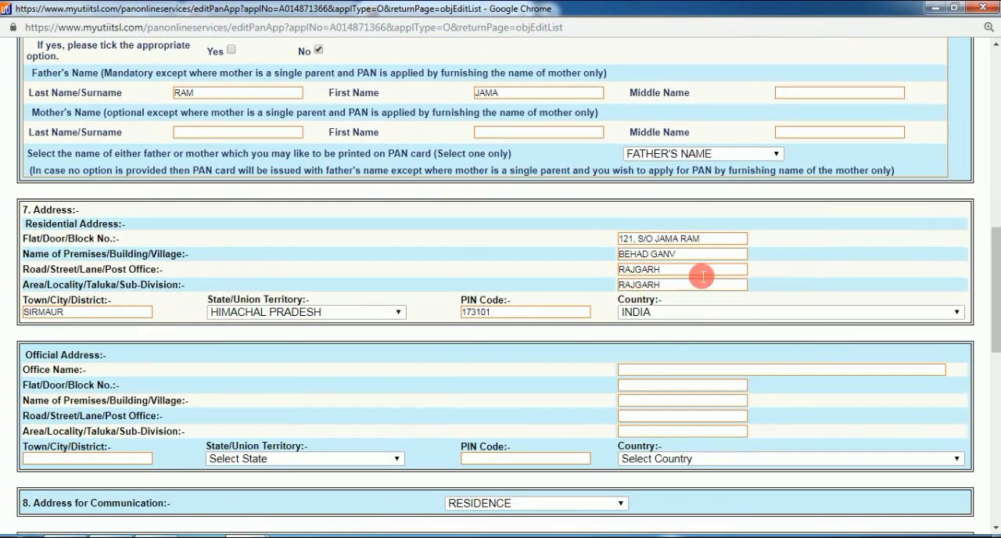
{"action": "scroll", "coordinate": [574, 291], "scroll_direction": "down", "scroll_amount": 4}
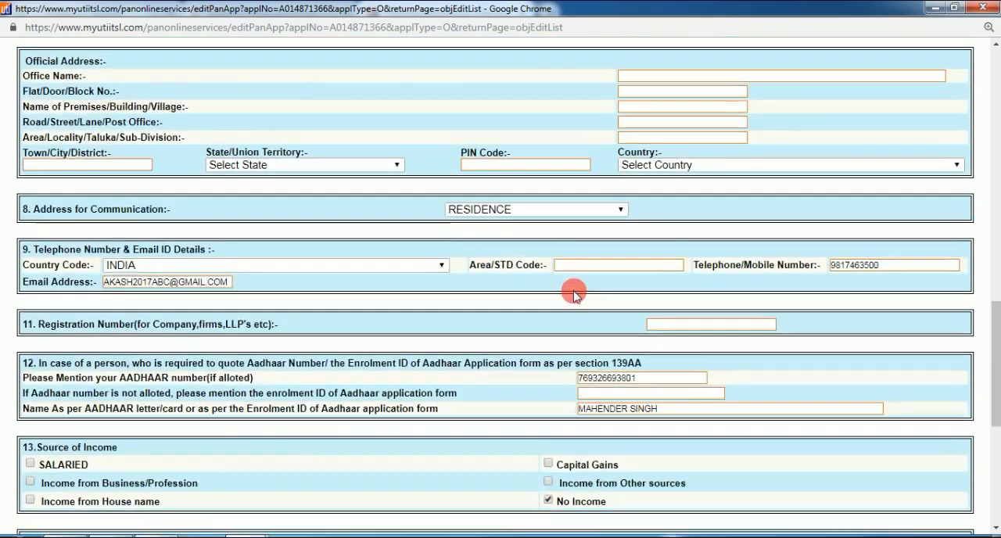
{"action": "scroll", "coordinate": [573, 291], "scroll_direction": "down", "scroll_amount": 1}
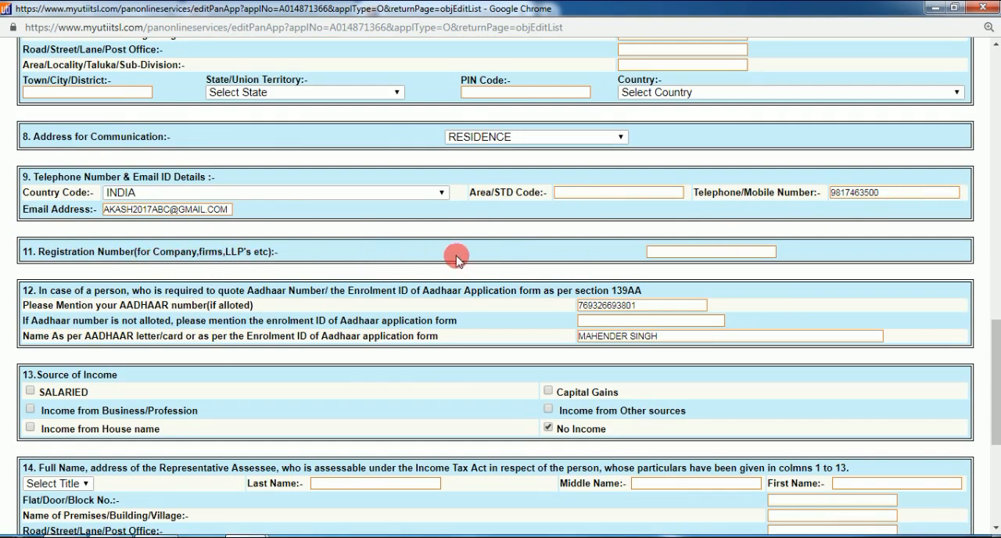
{"action": "scroll", "coordinate": [536, 260], "scroll_direction": "down", "scroll_amount": 4}
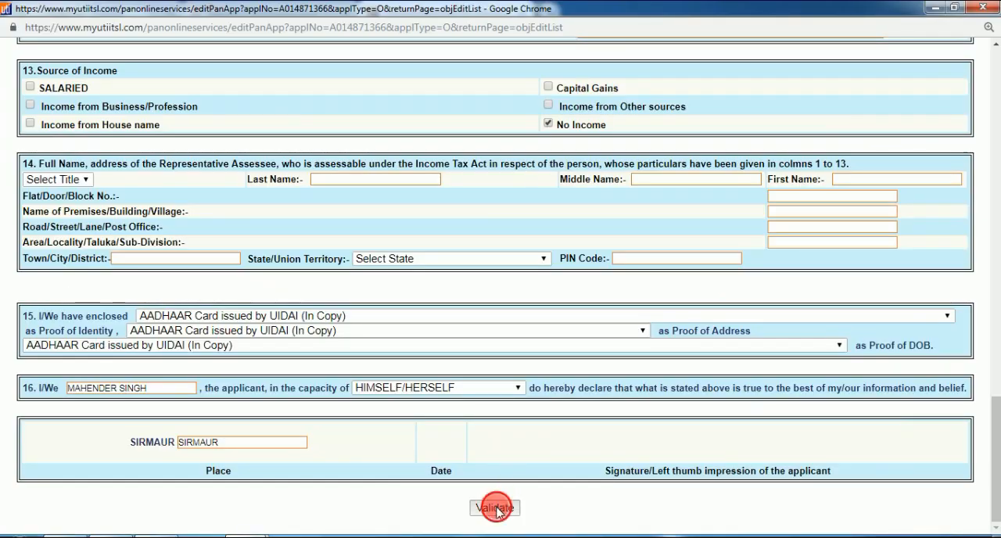
{"action": "left_click", "coordinate": [496, 508]}
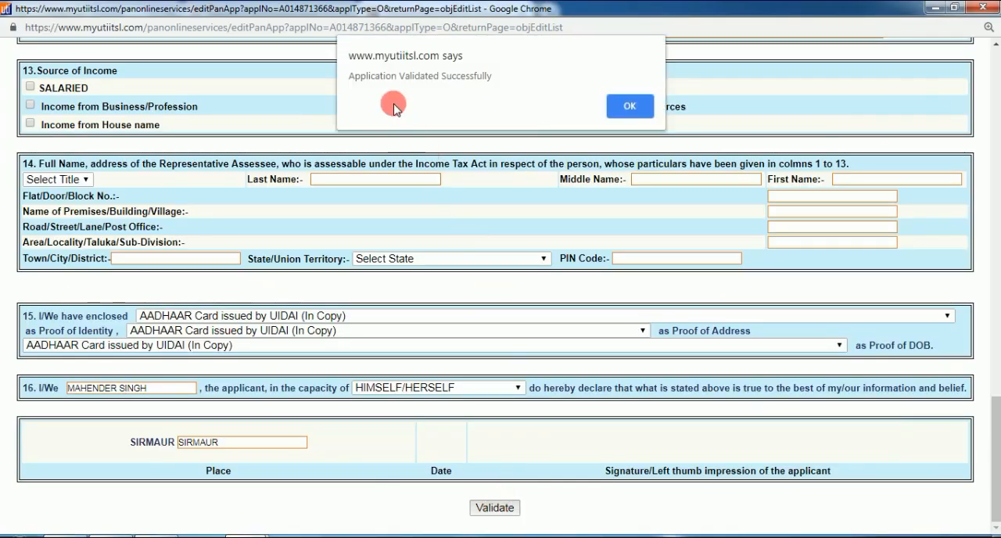
{"action": "left_click", "coordinate": [630, 105]}
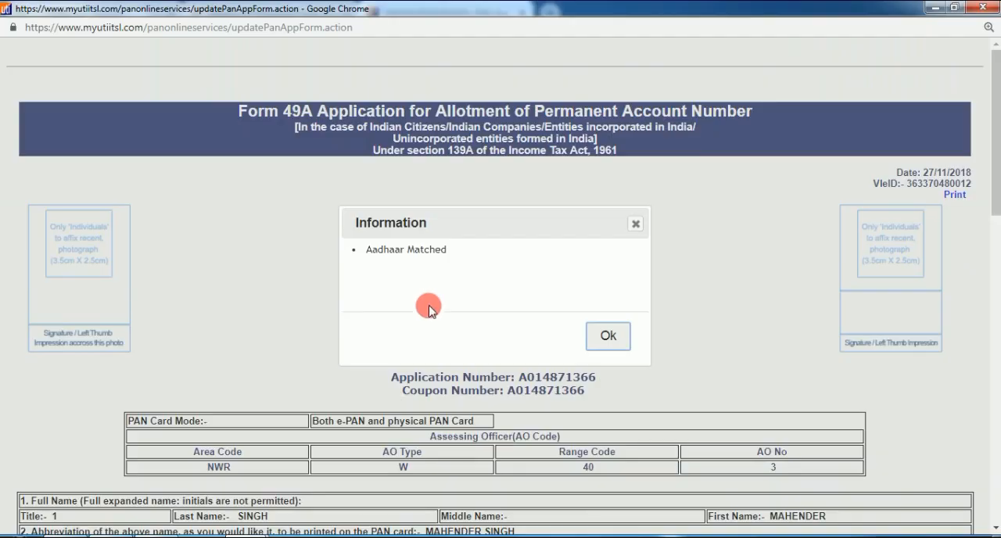
{"action": "left_click", "coordinate": [608, 338]}
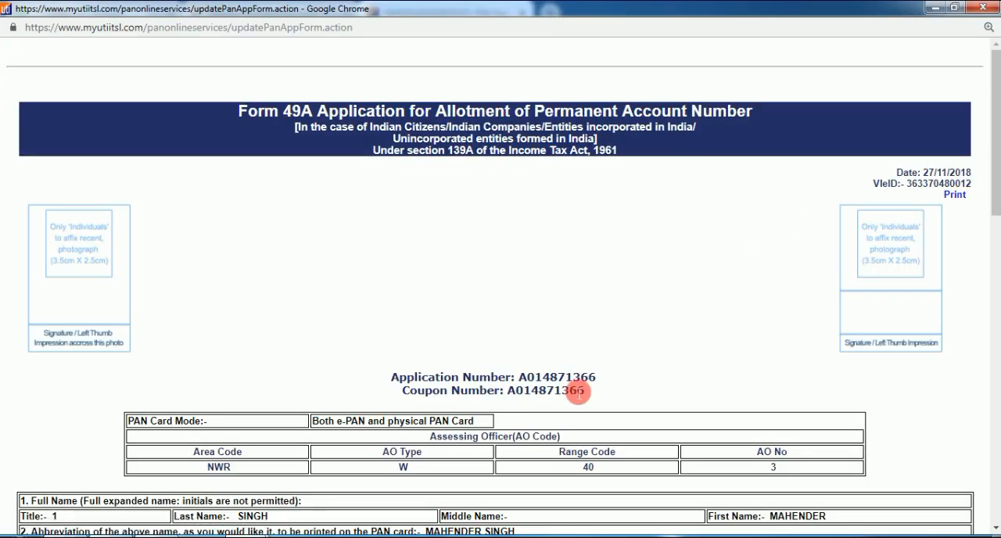
{"action": "scroll", "coordinate": [558, 380], "scroll_direction": "down", "scroll_amount": 2}
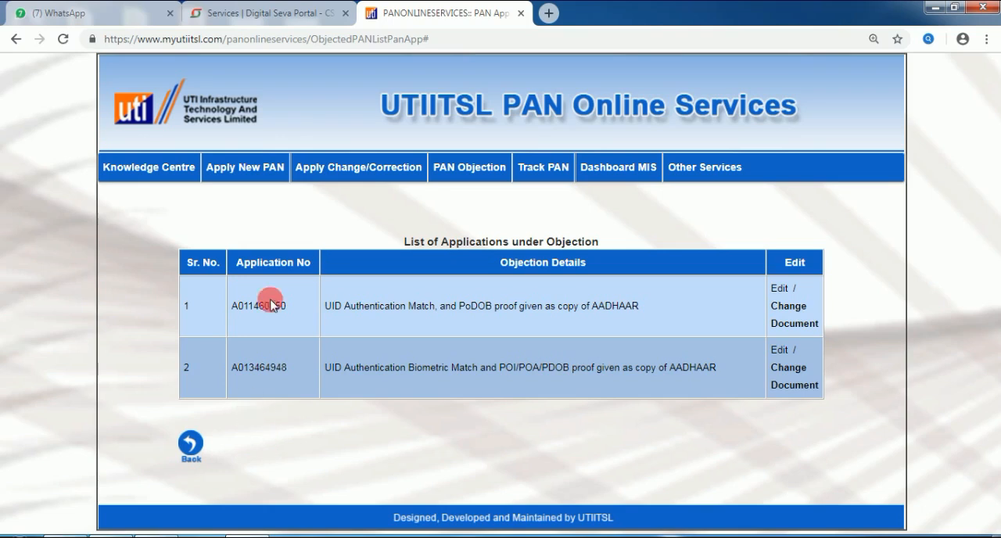
Step: Open the list for uploading documents to clear objections on Form 49A applications
{"action": "mouse_move", "coordinate": [237, 163]}
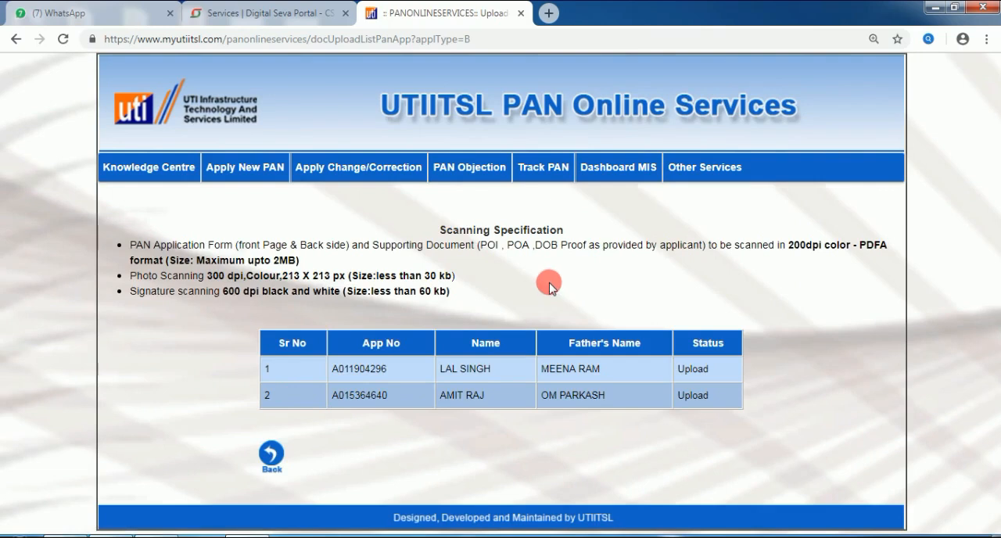
{"action": "mouse_move", "coordinate": [483, 174]}
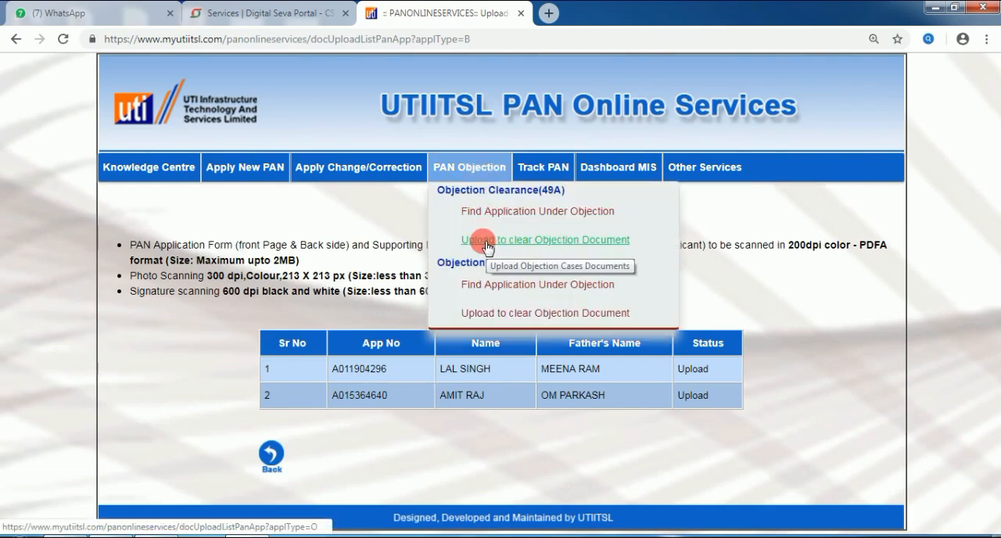
{"action": "mouse_move", "coordinate": [456, 230]}
{"action": "left_mouse_down"}
{"action": "mouse_move", "coordinate": [470, 247]}
{"action": "mouse_move", "coordinate": [637, 243]}
{"action": "mouse_move", "coordinate": [577, 221]}
{"action": "mouse_move", "coordinate": [454, 226]}
{"action": "left_mouse_up"}
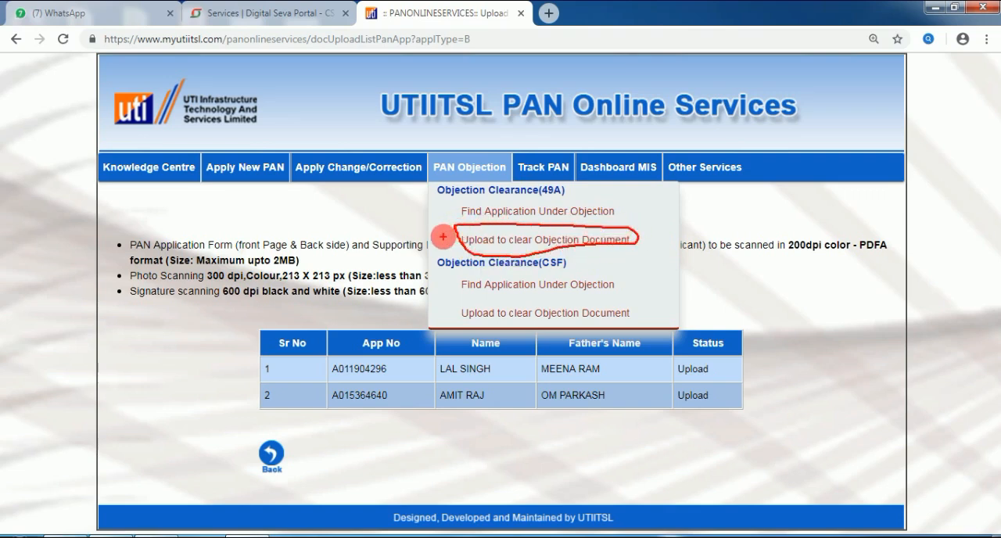
{"action": "key", "text": "Escape"}
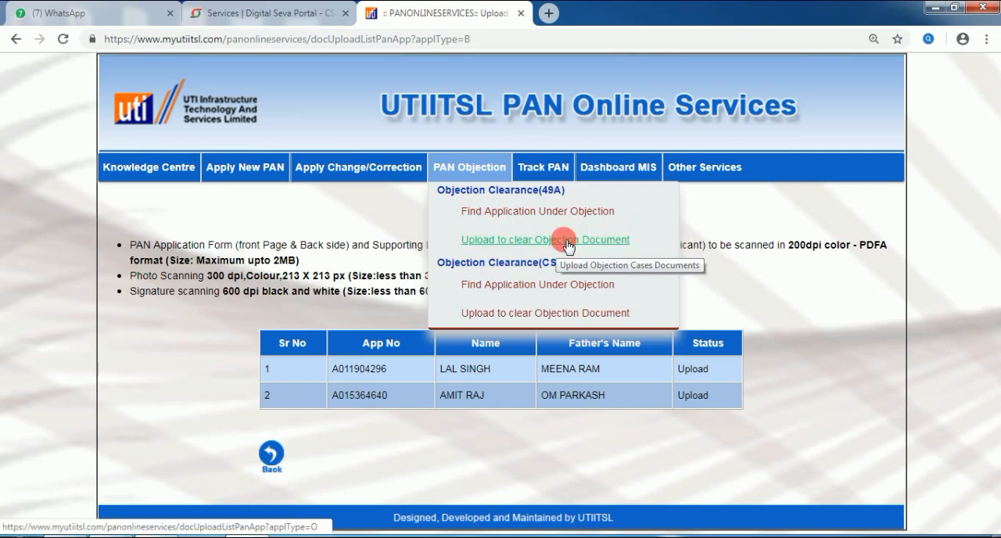
{"action": "left_click", "coordinate": [567, 242]}
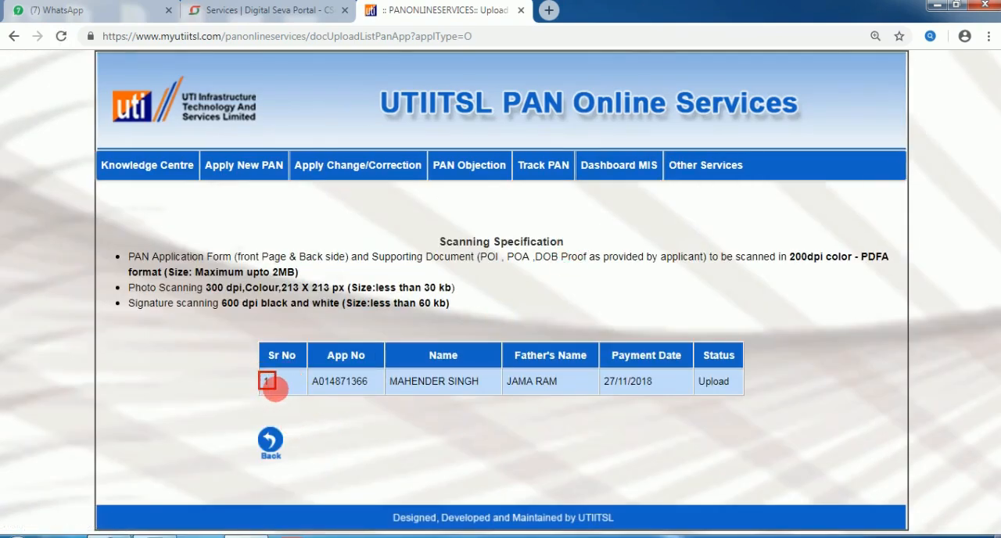
{"action": "mouse_move", "coordinate": [312, 375]}
{"action": "left_mouse_down"}
{"action": "mouse_move", "coordinate": [346, 396]}
{"action": "mouse_move", "coordinate": [366, 394]}
{"action": "left_mouse_up"}
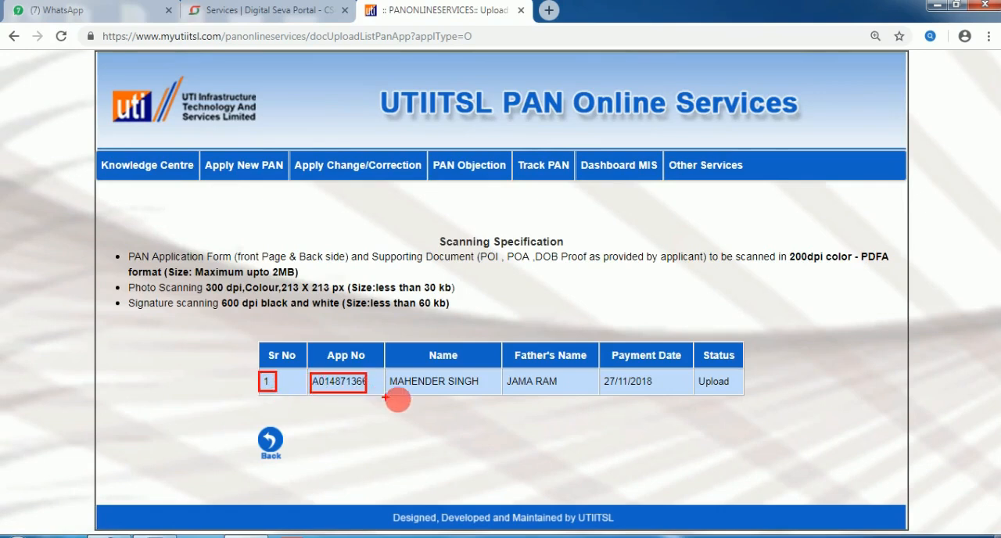
{"action": "key", "text": "Escape"}
Step: Start the document upload for the listed application and attach the Form PDF from the applicant's folder as the PAN form
{"action": "left_click", "coordinate": [713, 384]}
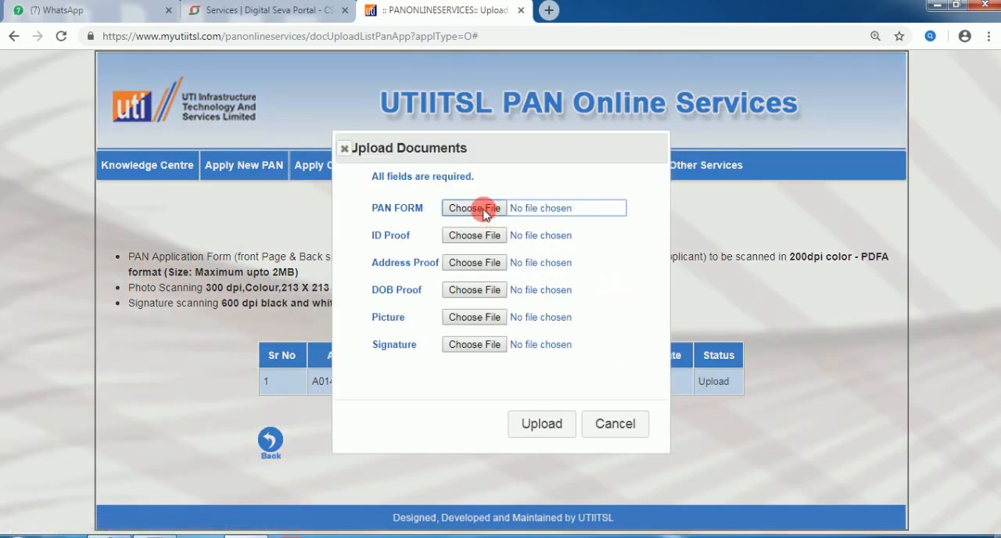
{"action": "left_click_drag", "start_coordinate": [527, 150], "coordinate": [660, 152]}
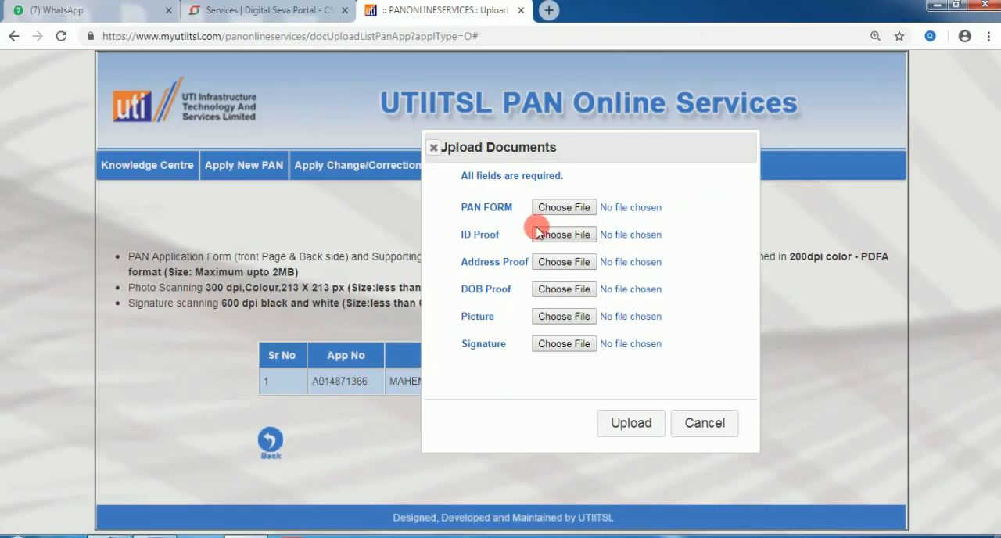
{"action": "left_click", "coordinate": [537, 224]}
{"action": "left_click", "coordinate": [299, 262]}
{"action": "double_click", "coordinate": [384, 287]}
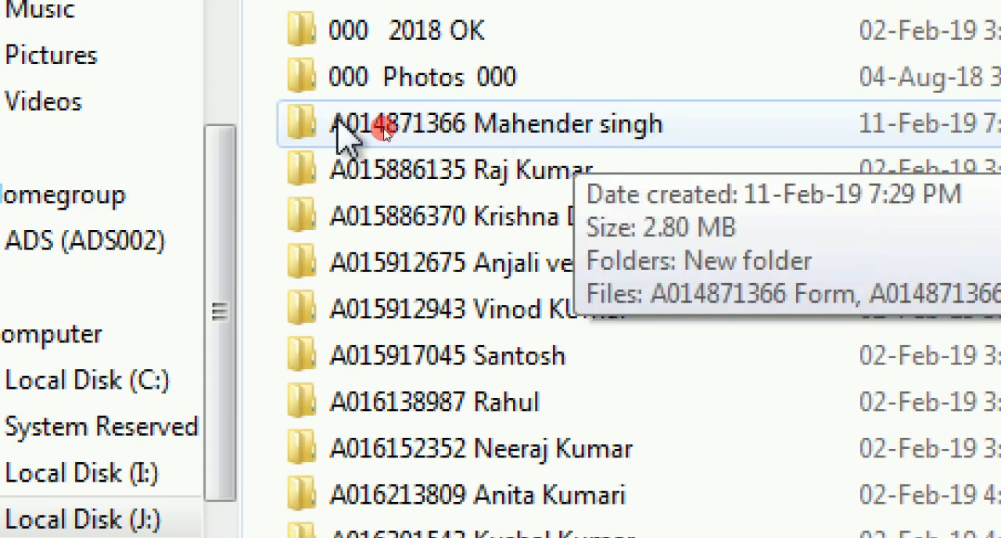
{"action": "double_click", "coordinate": [370, 125]}
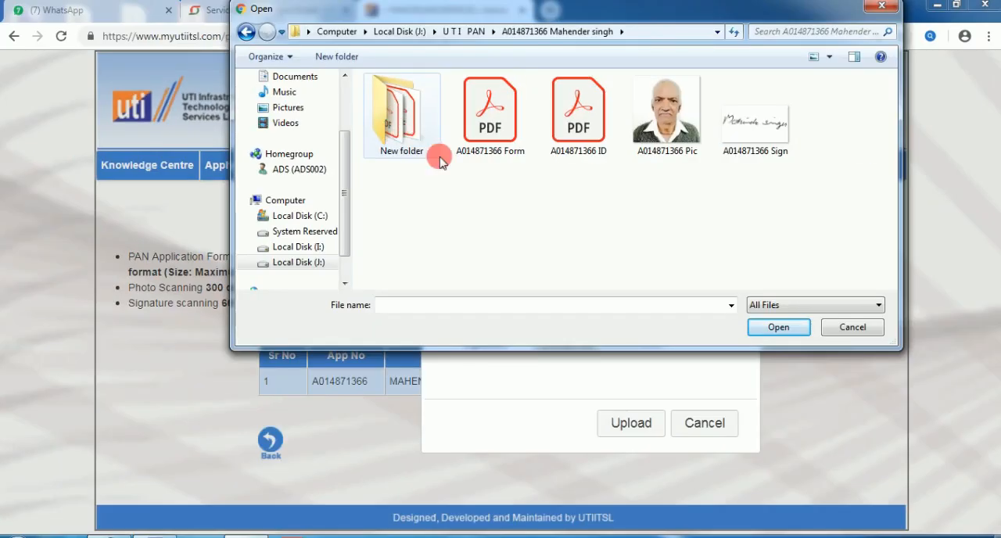
{"action": "double_click", "coordinate": [498, 133]}
Step: Attach the applicant's ID PDF as the ID proof, address proof and DOB proof
{"action": "left_click", "coordinate": [558, 233]}
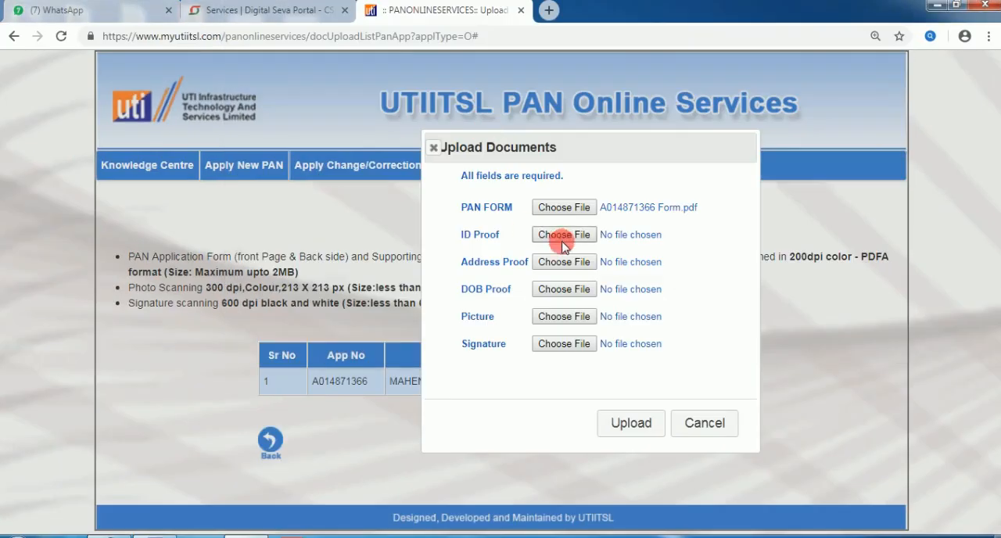
{"action": "double_click", "coordinate": [581, 135]}
{"action": "left_click", "coordinate": [558, 263]}
{"action": "double_click", "coordinate": [579, 140]}
{"action": "left_click", "coordinate": [564, 289]}
{"action": "double_click", "coordinate": [580, 135]}
Step: Attach the applicant's Pic image as the picture and Sign image as the signature, and upload all the documents
{"action": "left_click", "coordinate": [564, 316]}
{"action": "double_click", "coordinate": [665, 133]}
{"action": "left_click", "coordinate": [564, 343]}
{"action": "double_click", "coordinate": [763, 141]}
{"action": "left_click", "coordinate": [620, 423]}
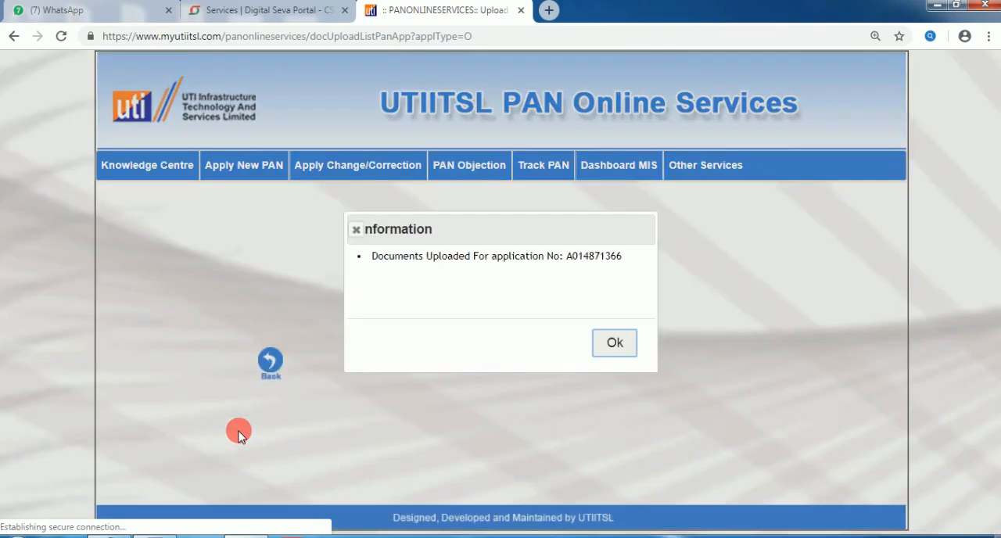
{"action": "mouse_move", "coordinate": [350, 249]}
{"action": "left_mouse_down"}
{"action": "mouse_move", "coordinate": [371, 262]}
{"action": "mouse_move", "coordinate": [649, 273]}
{"action": "left_mouse_up"}
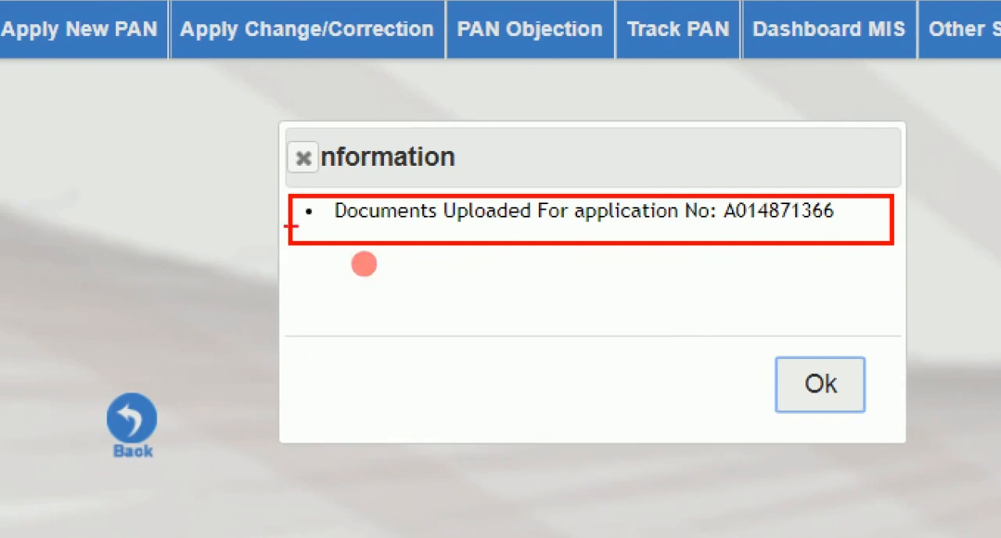
{"action": "mouse_move", "coordinate": [721, 226]}
{"action": "left_mouse_down"}
{"action": "mouse_move", "coordinate": [860, 223]}
{"action": "mouse_move", "coordinate": [867, 192]}
{"action": "mouse_move", "coordinate": [754, 170]}
{"action": "mouse_move", "coordinate": [722, 229]}
{"action": "mouse_move", "coordinate": [730, 241]}
{"action": "left_mouse_up"}
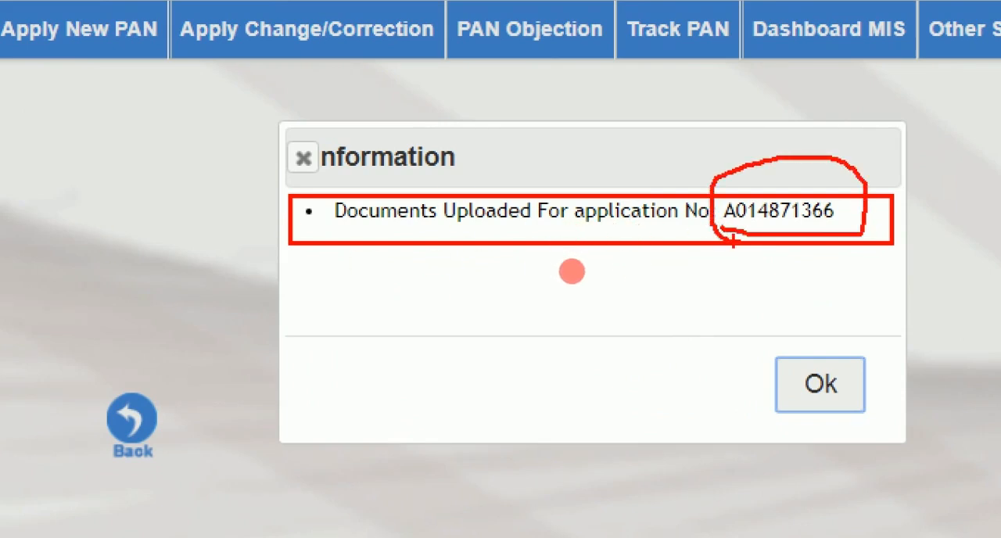
{"action": "mouse_move", "coordinate": [786, 337]}
{"action": "left_mouse_down"}
{"action": "mouse_move", "coordinate": [790, 348]}
{"action": "mouse_move", "coordinate": [905, 311]}
{"action": "left_mouse_up"}
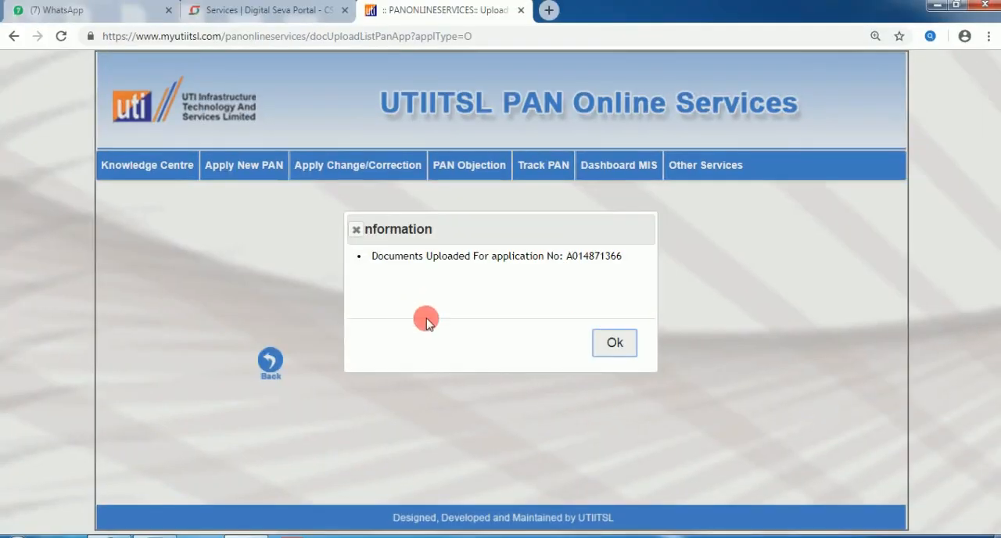
{"action": "left_click", "coordinate": [816, 386]}
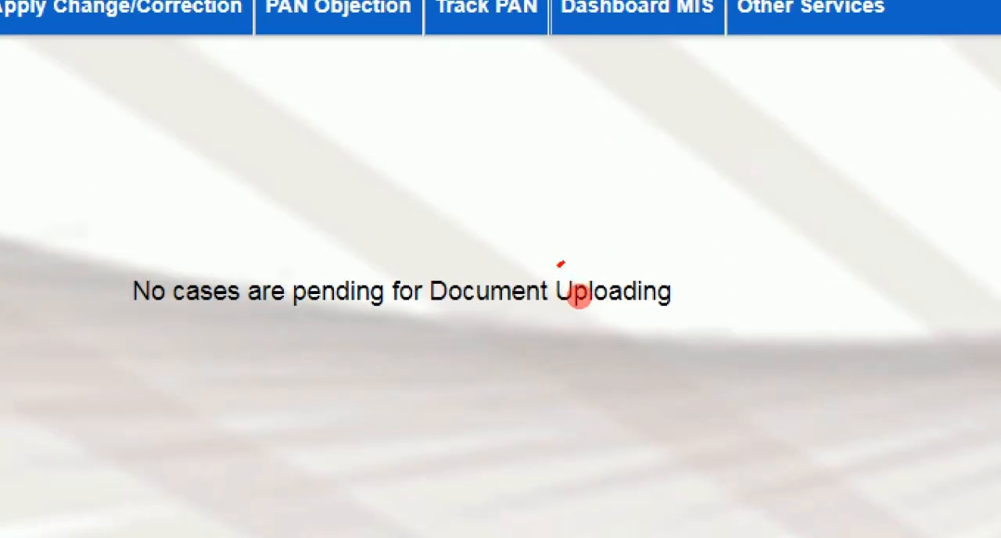
Step: Return to the list of Form 49A applications under objection to check which ones remain
{"action": "mouse_move", "coordinate": [560, 264]}
{"action": "left_mouse_down"}
{"action": "mouse_move", "coordinate": [591, 336]}
{"action": "mouse_move", "coordinate": [615, 240]}
{"action": "mouse_move", "coordinate": [557, 281]}
{"action": "mouse_move", "coordinate": [586, 318]}
{"action": "left_mouse_up"}
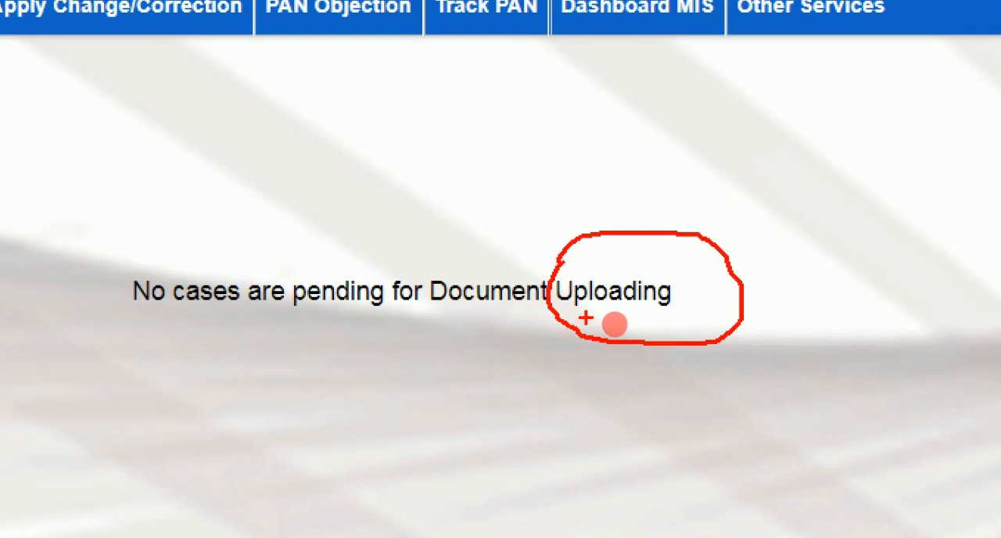
{"action": "left_click_drag", "start_coordinate": [410, 316], "coordinate": [576, 316]}
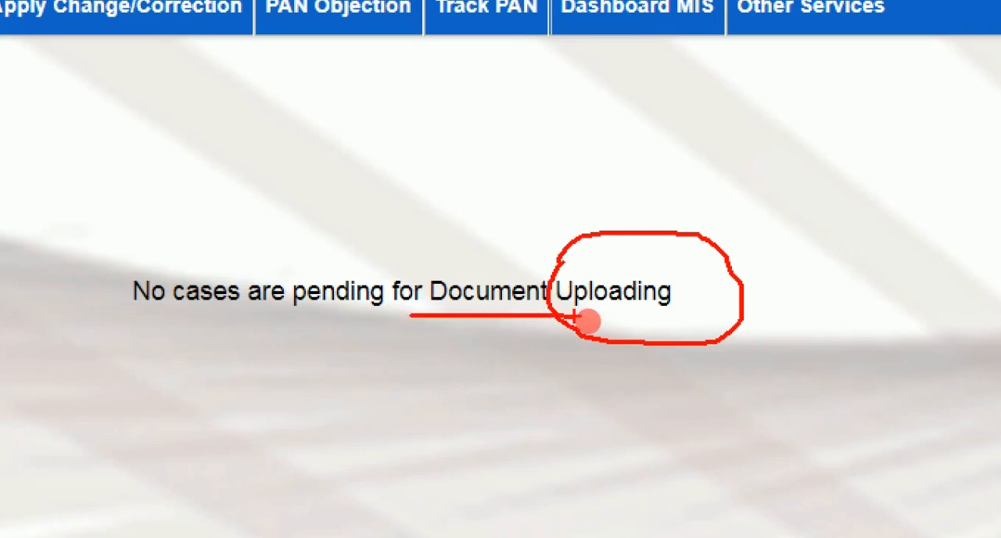
{"action": "key", "text": "Escape"}
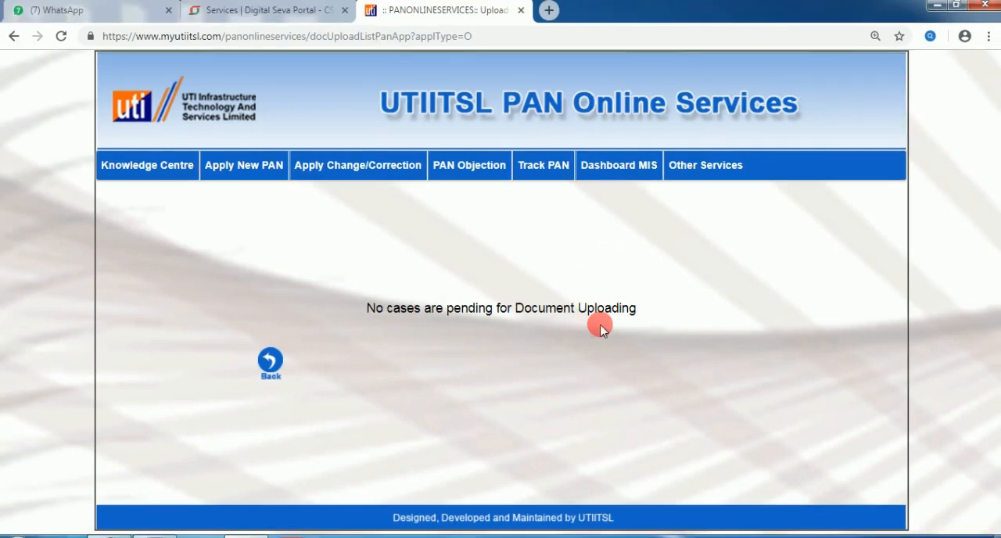
{"action": "mouse_move", "coordinate": [470, 174]}
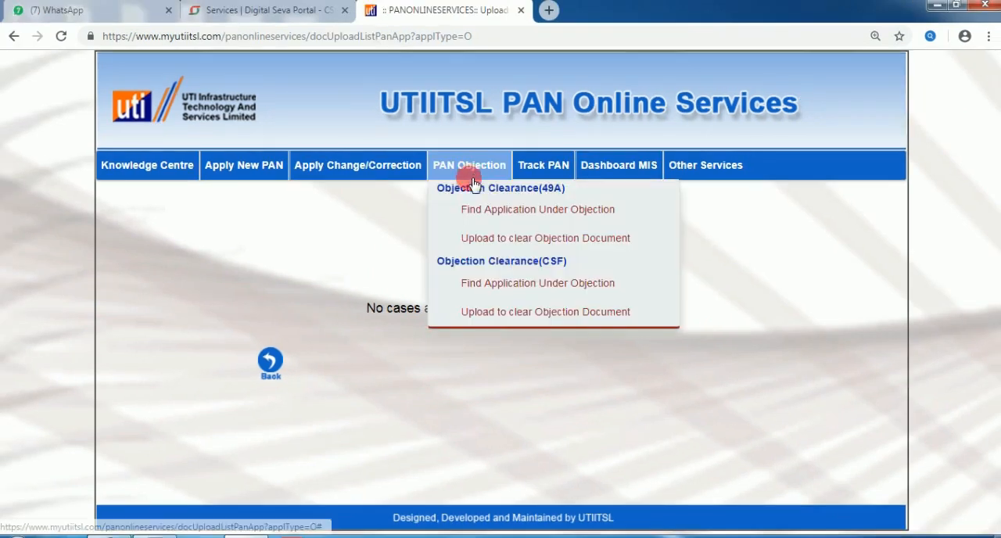
{"action": "left_click", "coordinate": [511, 213]}
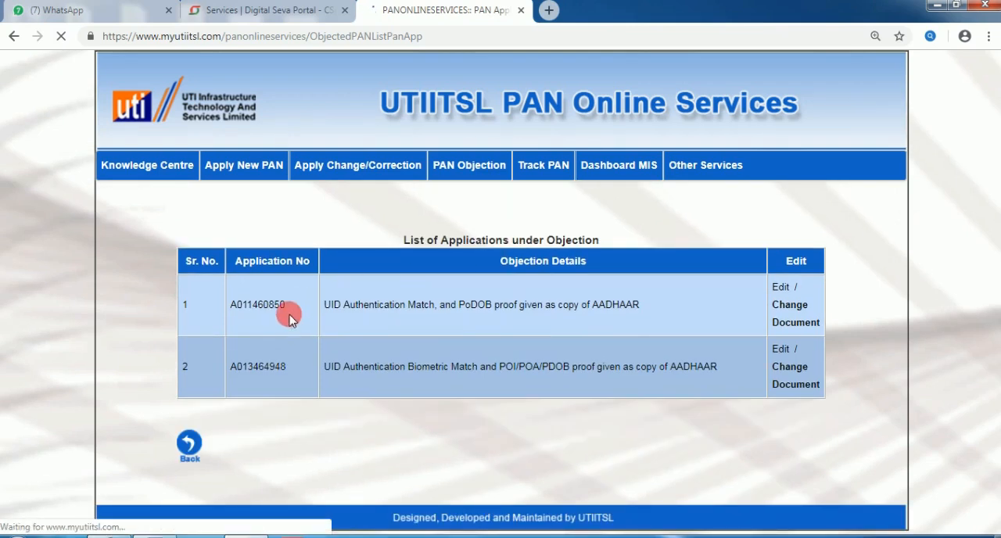